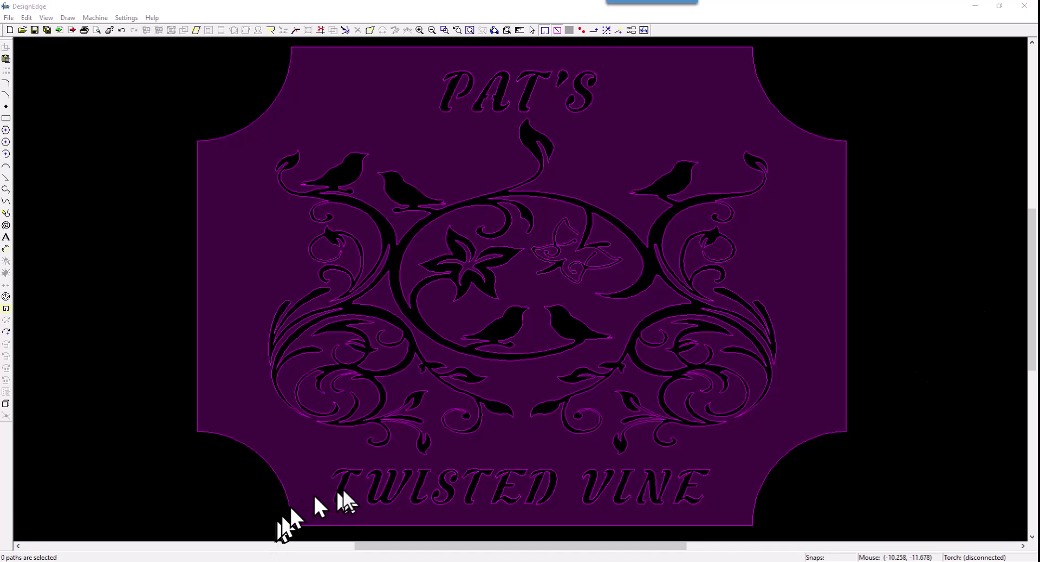
Measure the sign's overall width between its straight side edges, and select the vine artwork path to inspect its extent
key(d)
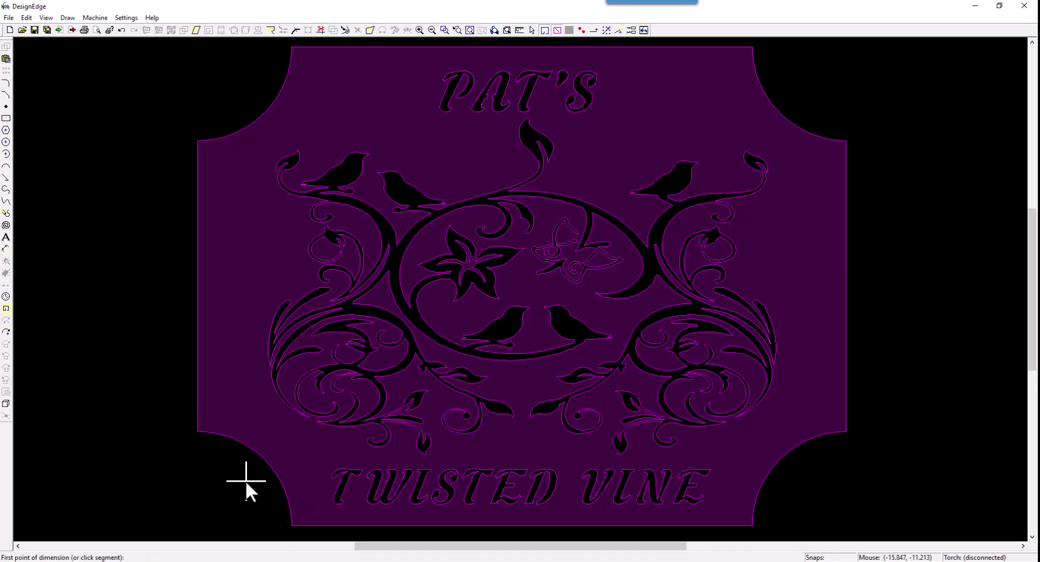
click(196, 286)
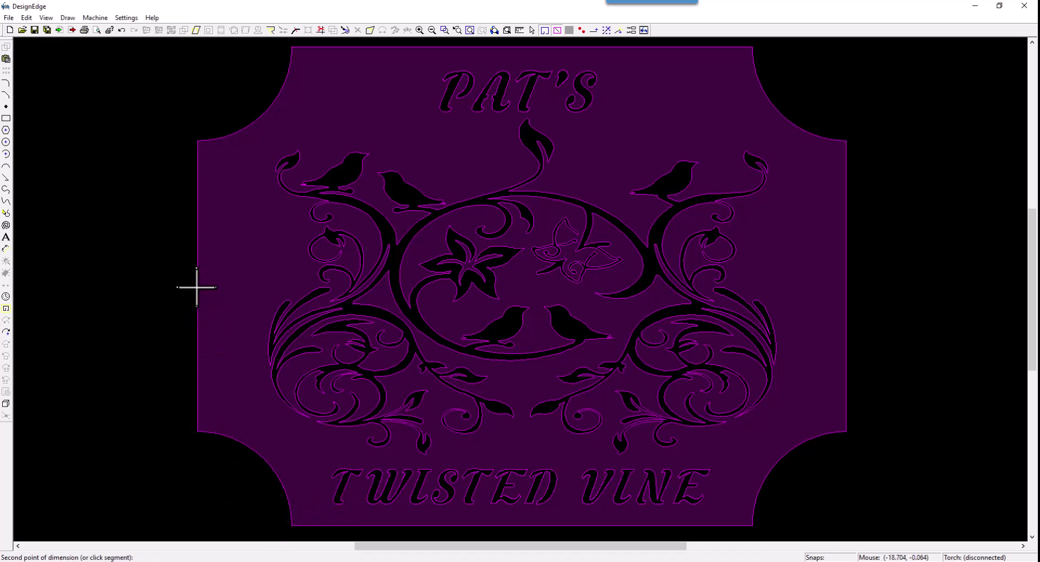
click(847, 295)
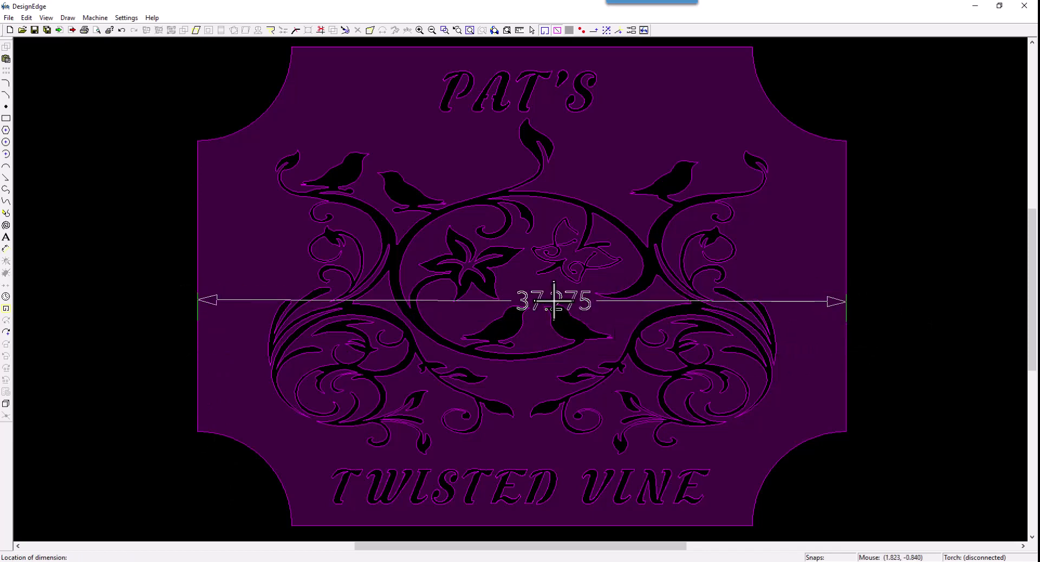
key(Escape)
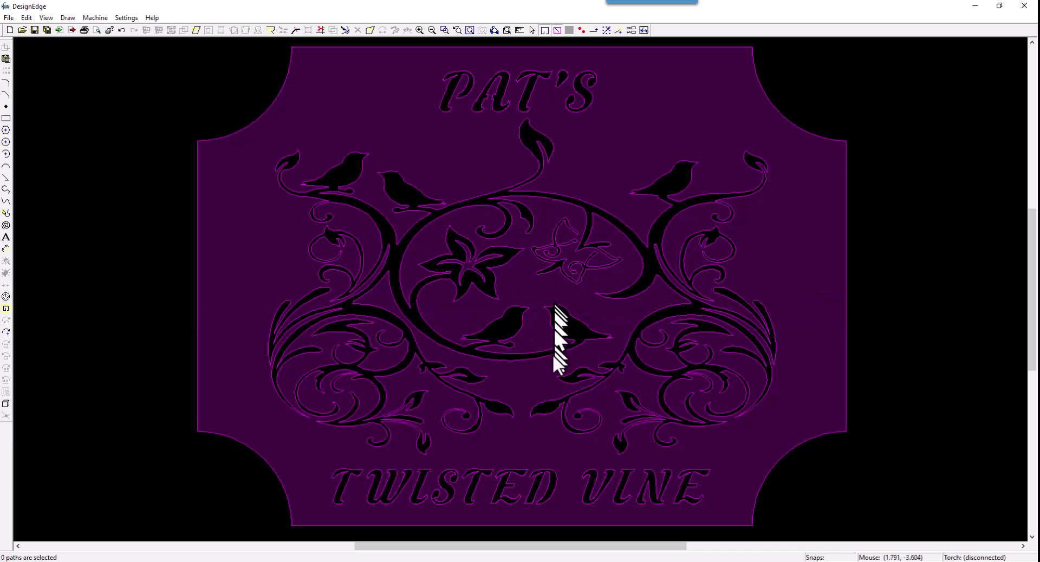
click(544, 404)
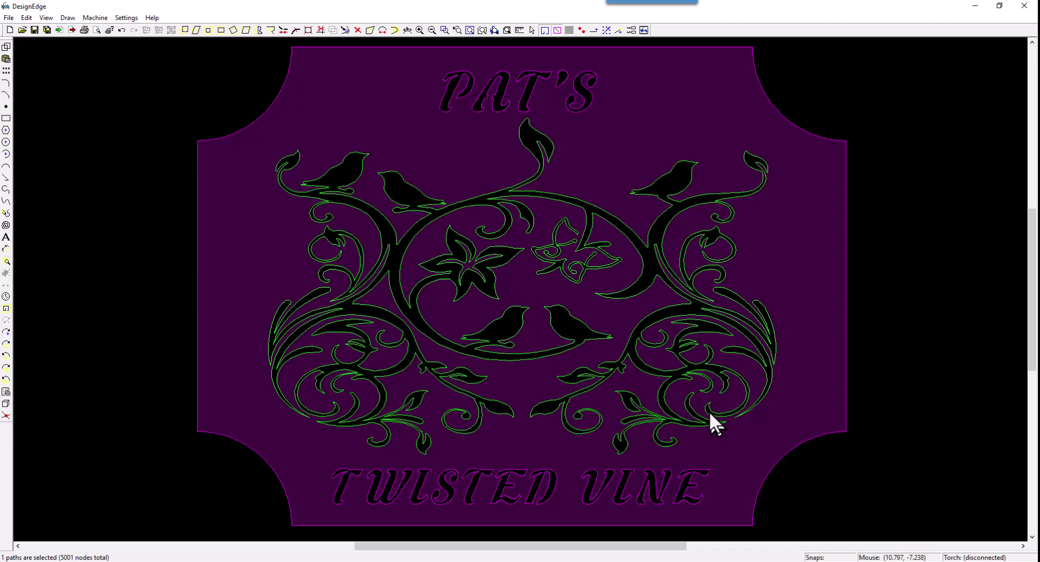
click(517, 378)
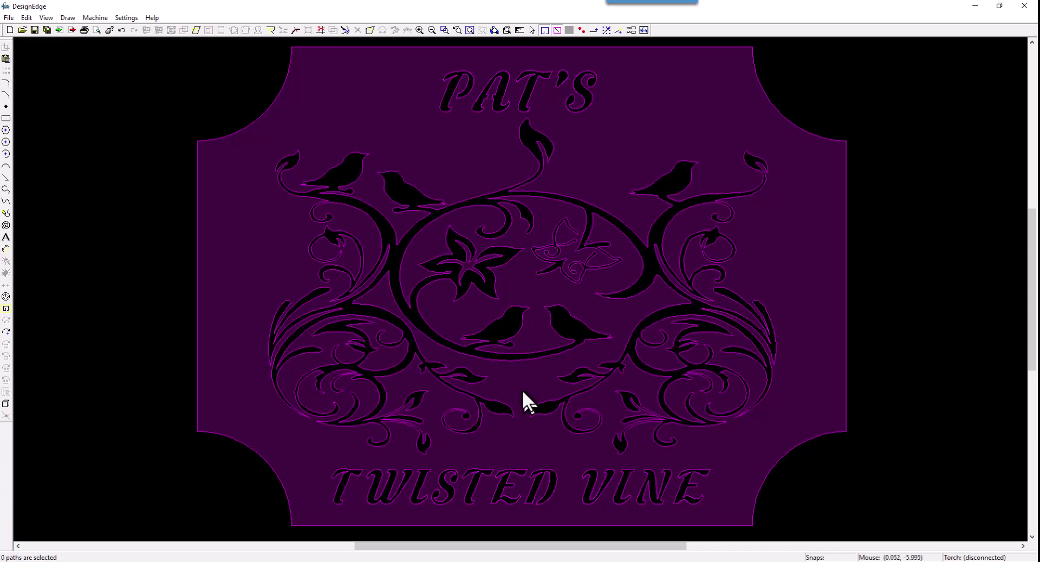
Place a dimension across the vine's enclosed centre area, from the inner edge of the ring to the opposite inner vine edge
key(d)
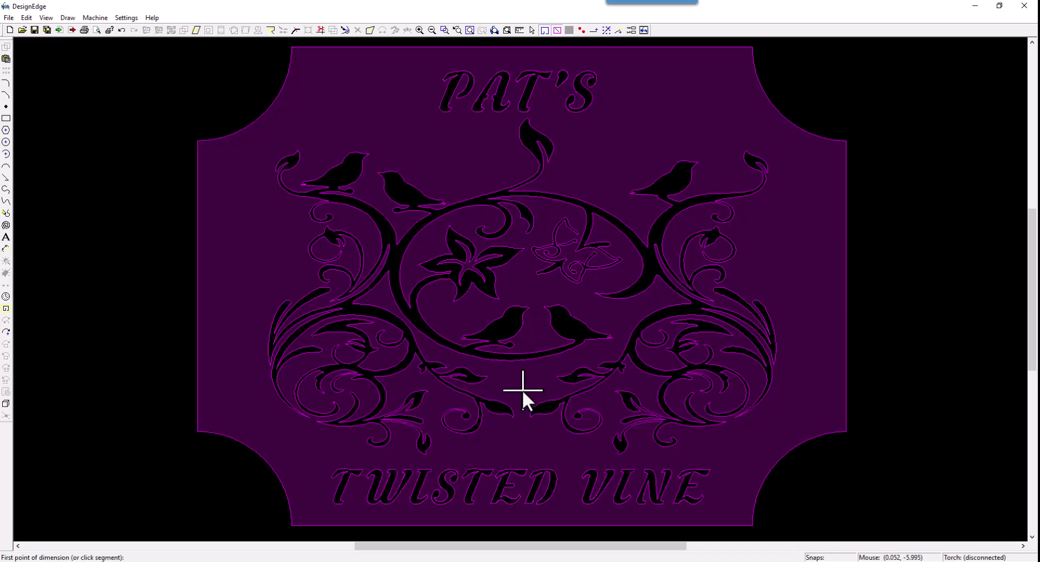
click(399, 281)
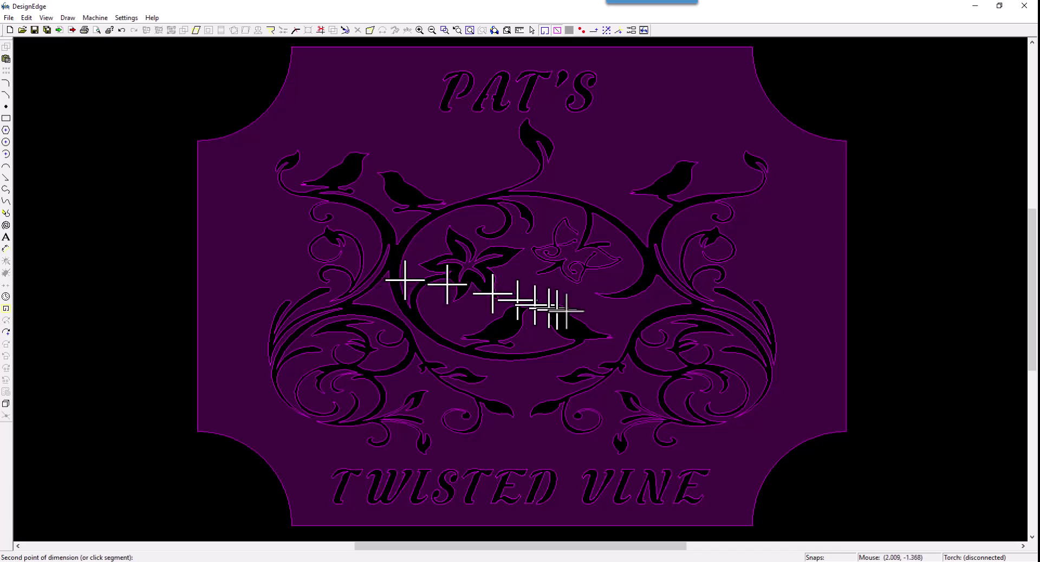
click(691, 302)
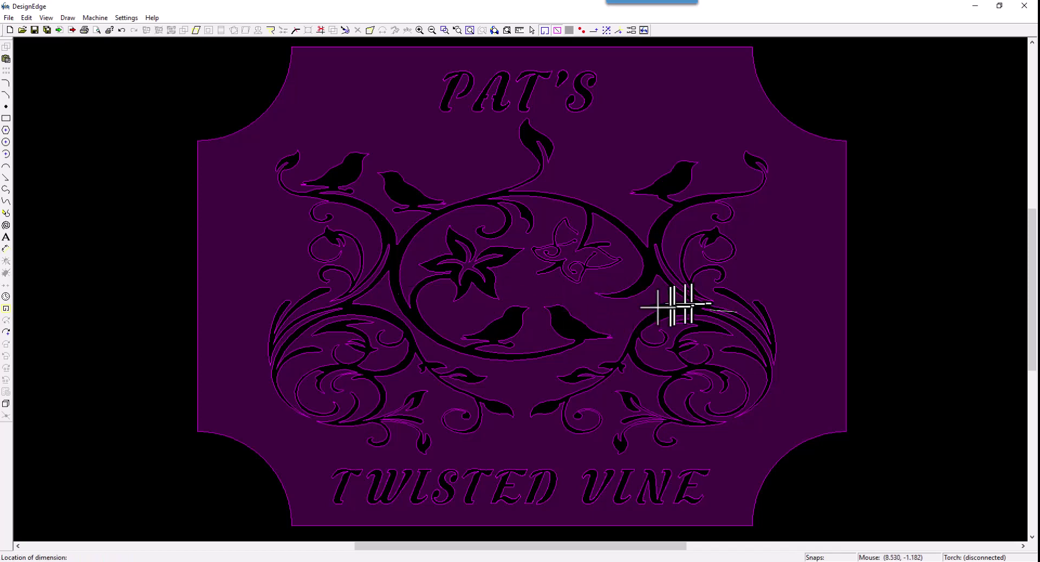
click(544, 292)
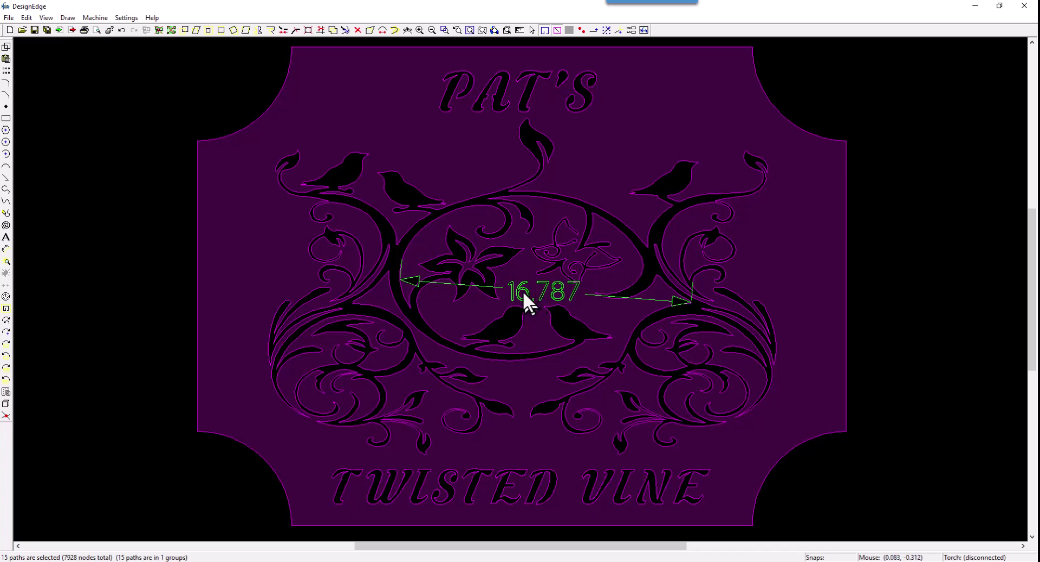
Break the vine path at the facing tips of the two lower centre leaves, and delete the dimension across the centre
key(b)
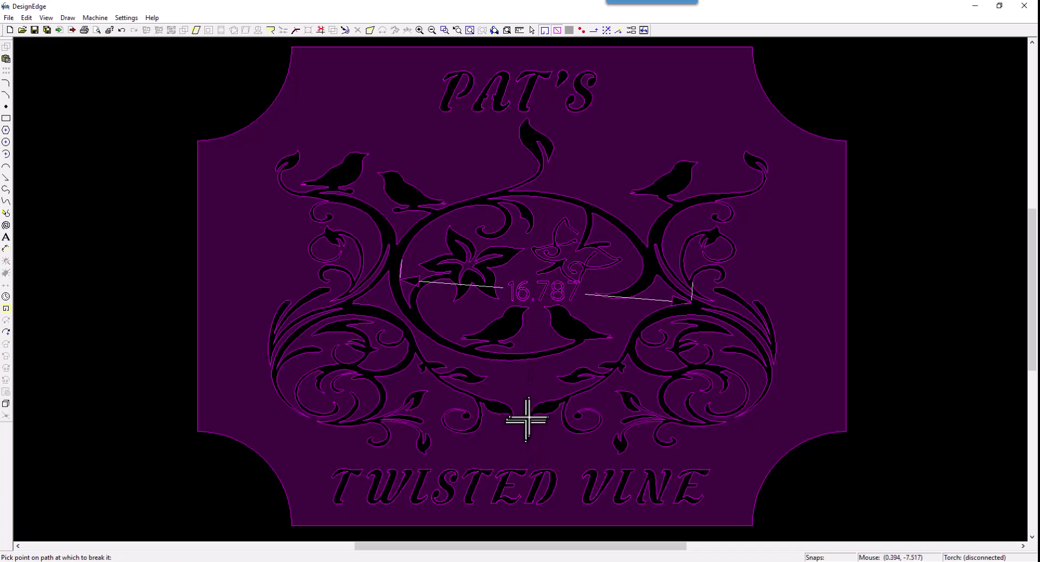
click(532, 415)
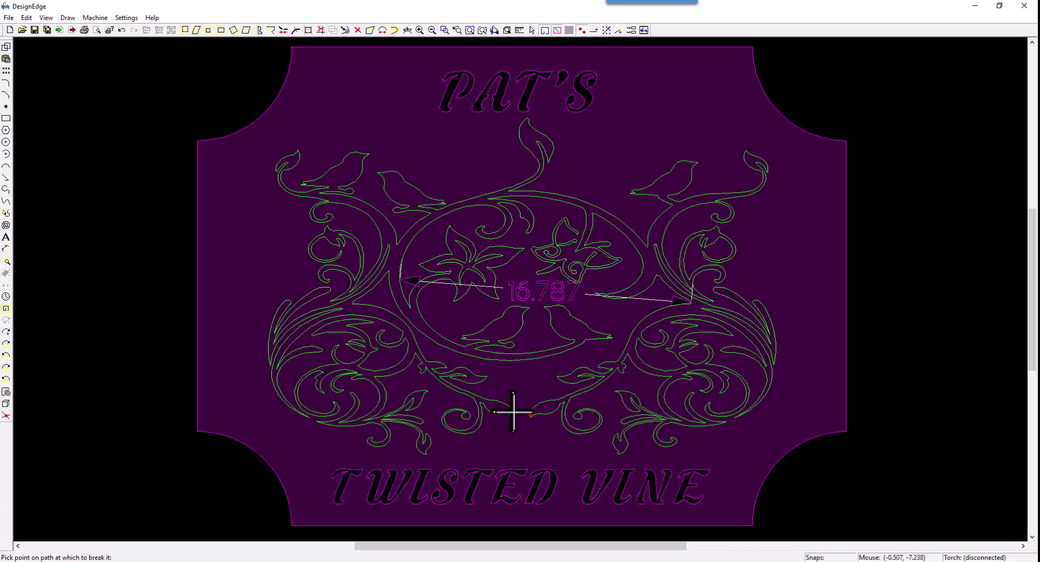
click(512, 413)
click(505, 415)
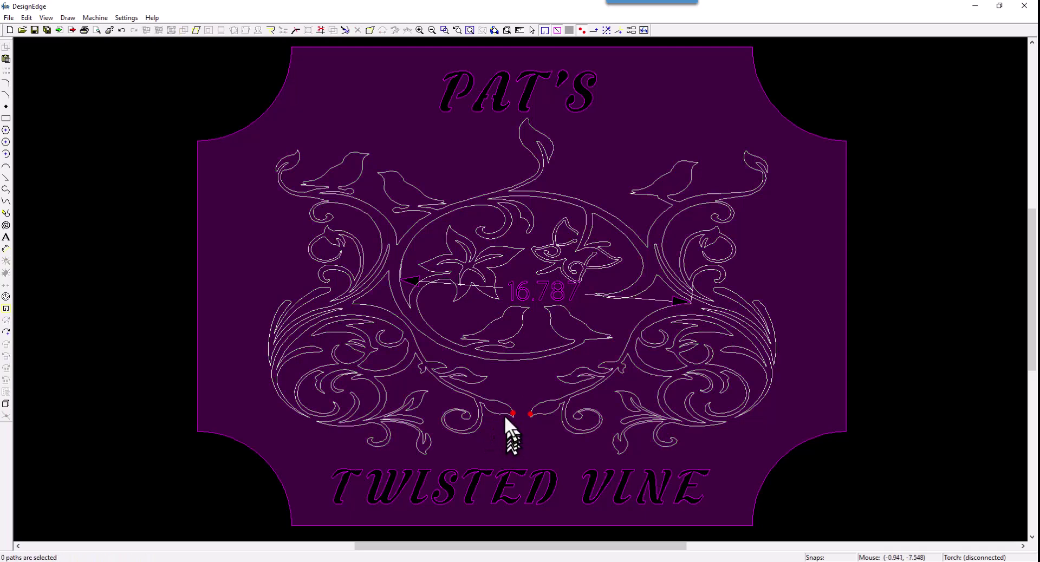
click(504, 412)
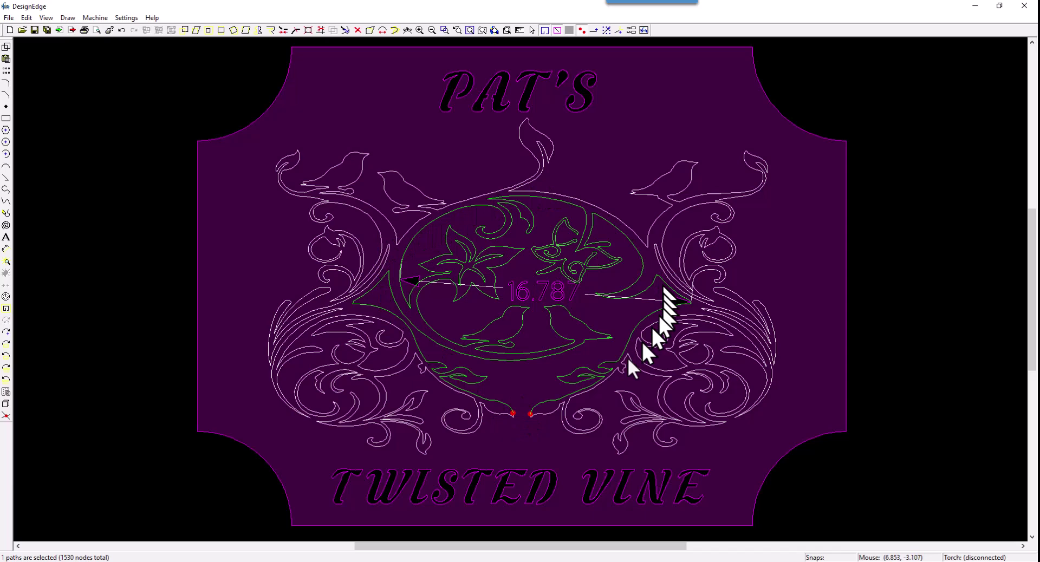
click(522, 288)
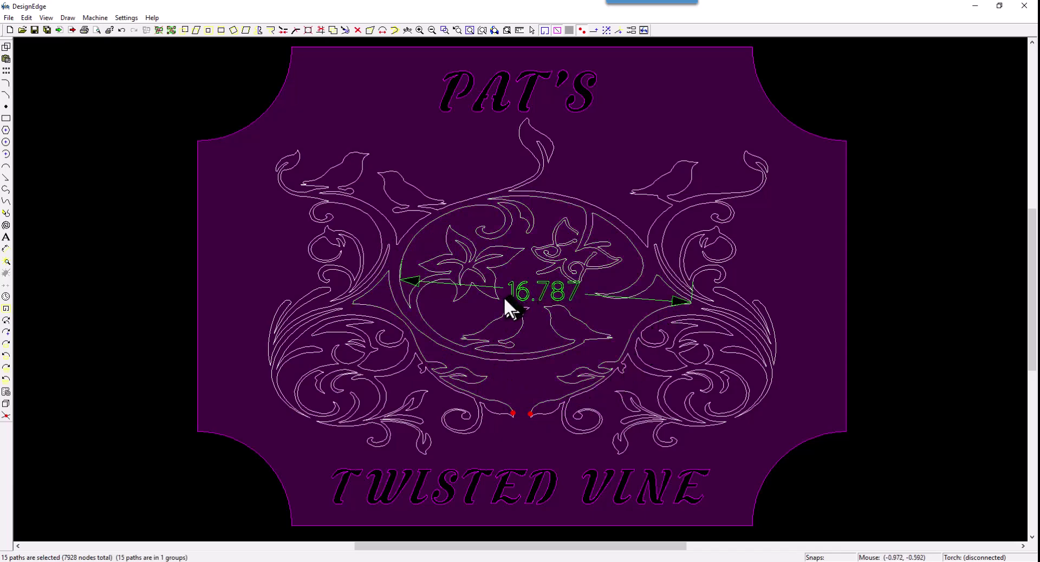
click(502, 298)
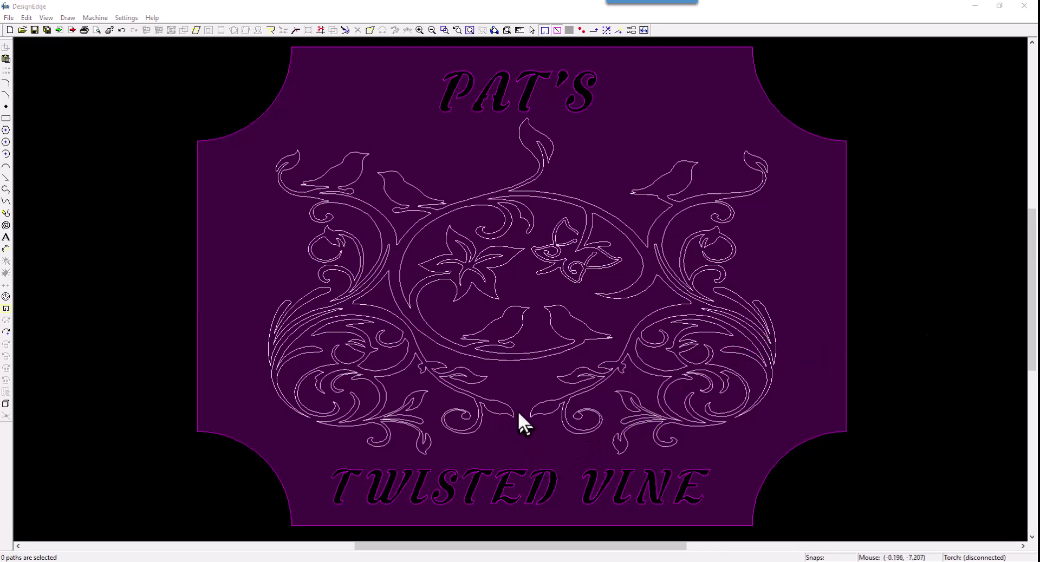
Draw a thin horizontal rectangle spanning the gap between the two lower centre leaves, overlapping both leaf outlines
scroll(519, 412, up, 5)
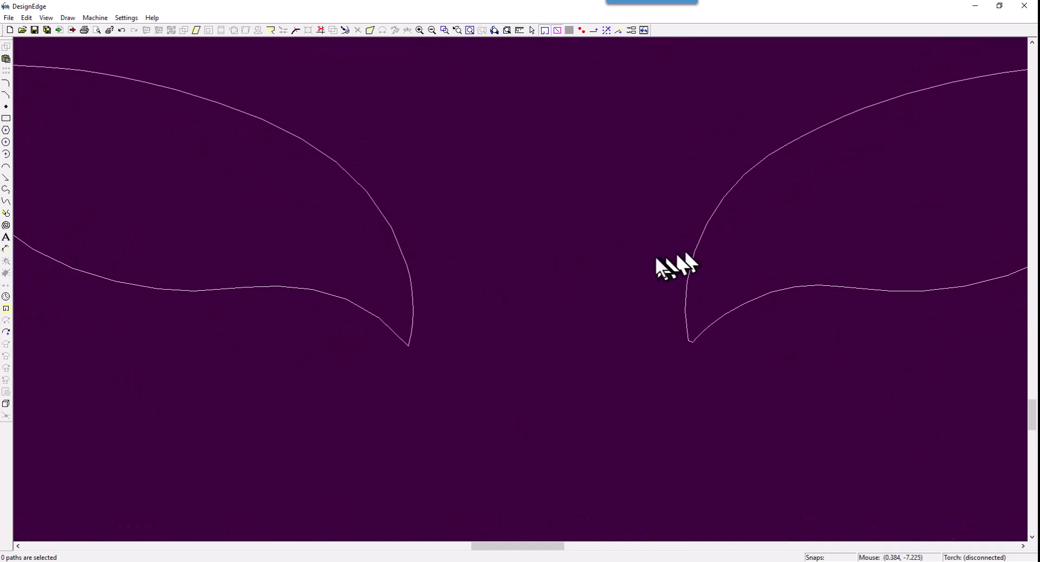
key(r)
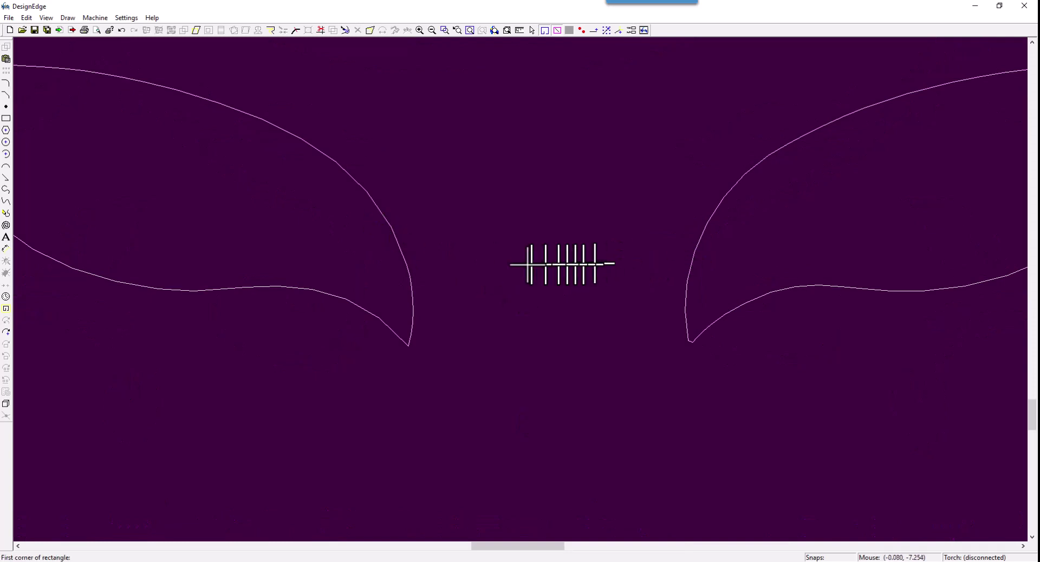
click(371, 239)
click(734, 259)
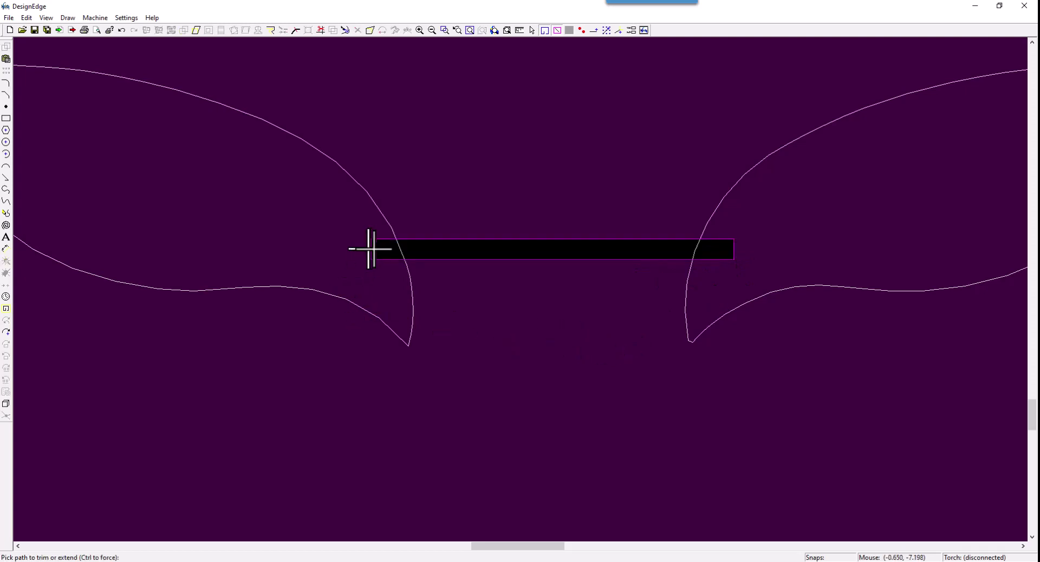
Trim the overlapping rectangle ends and leaf segments so that a narrow open channel connects the two leaves
key(t)
click(394, 249)
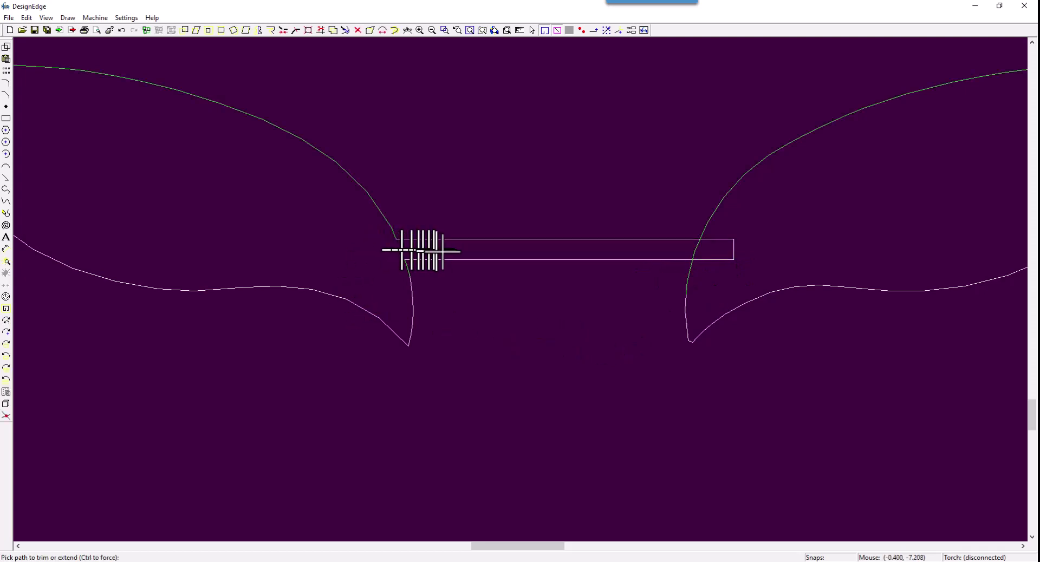
click(723, 244)
click(696, 249)
key(Escape)
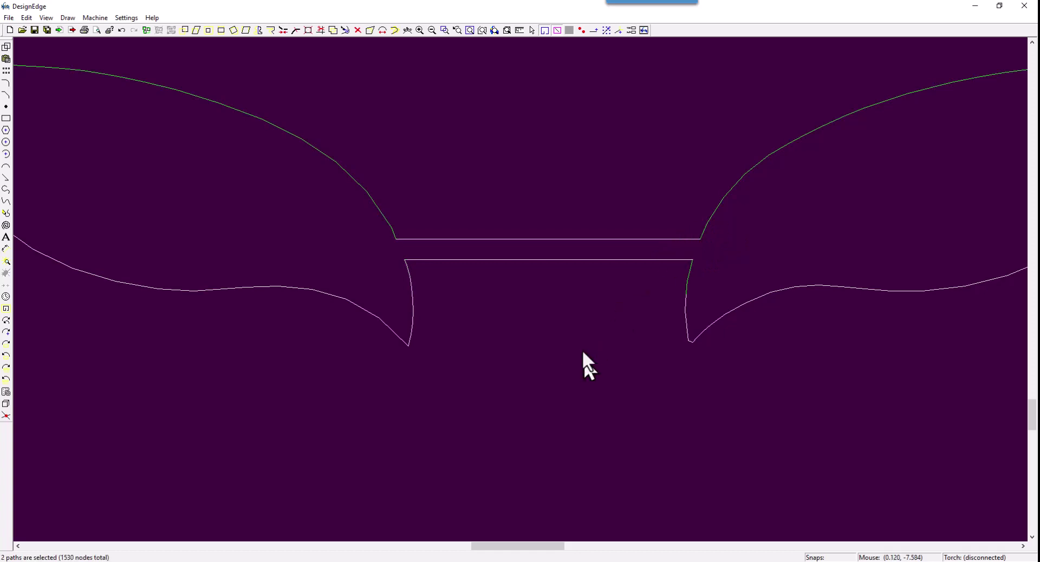
Join the channel's upper line with the inner vine contour into one closed path
click(558, 239)
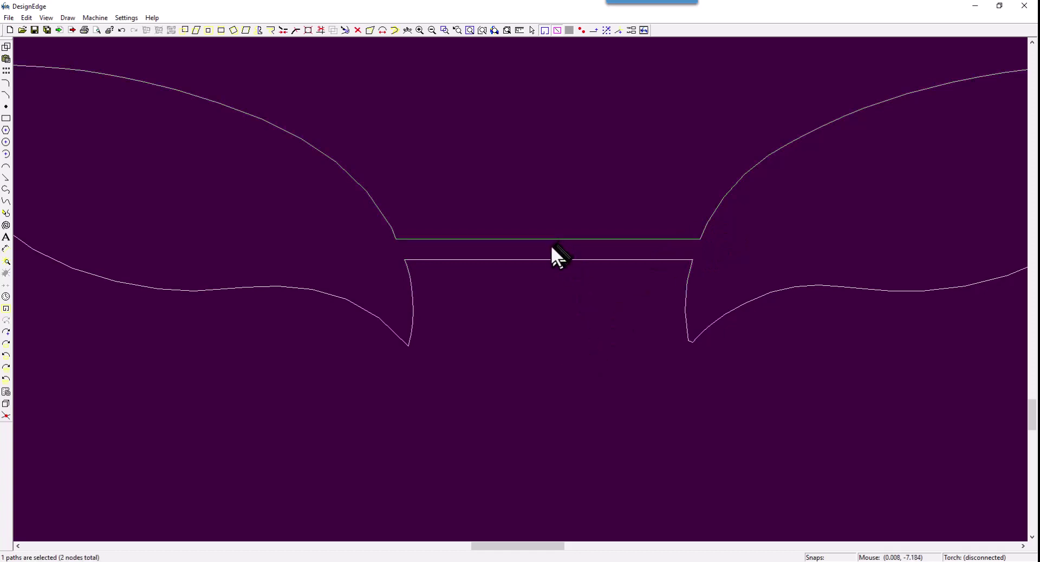
key(ctrl+j)
scroll(521, 297, down, 5)
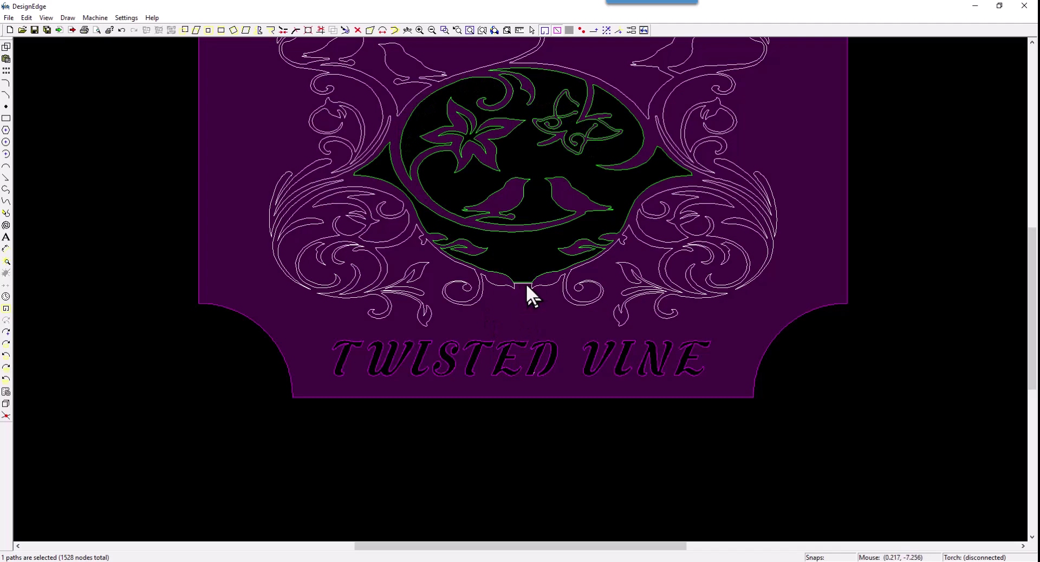
scroll(525, 284, up, 2)
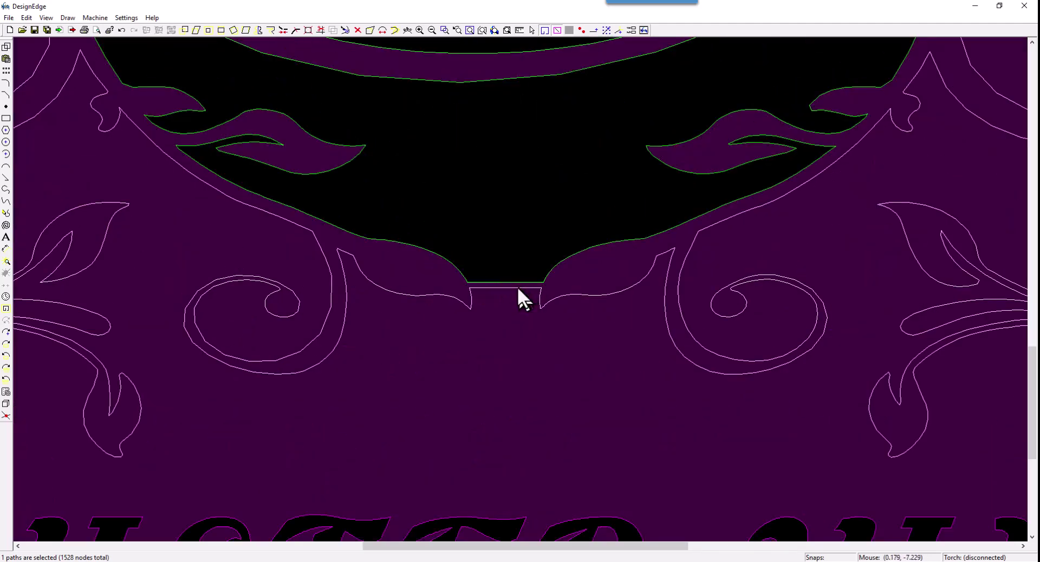
Undo the channel between the leaves and rejoin the broken vine path at both leaf tips
click(516, 289)
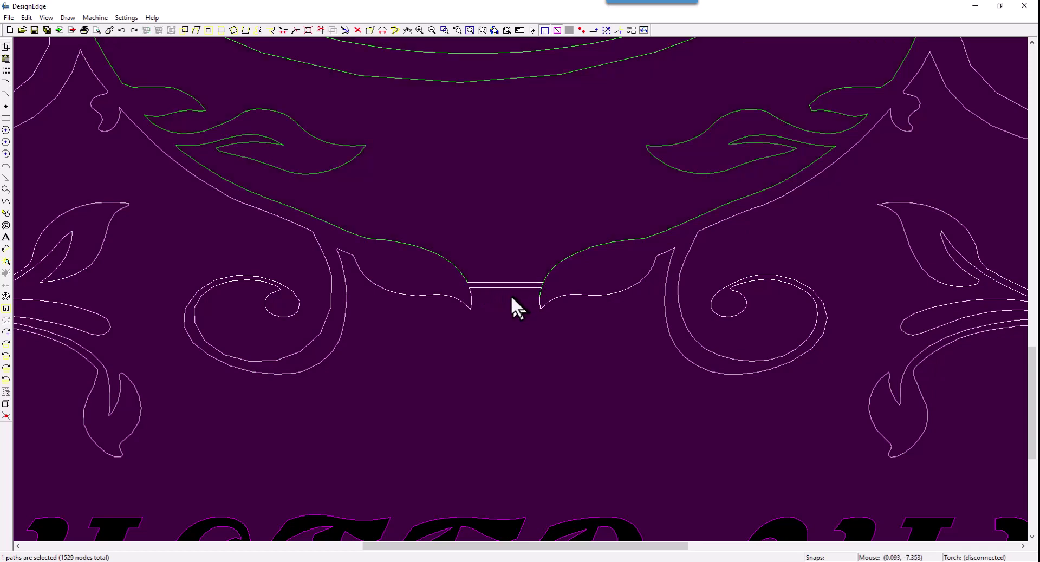
key(Delete)
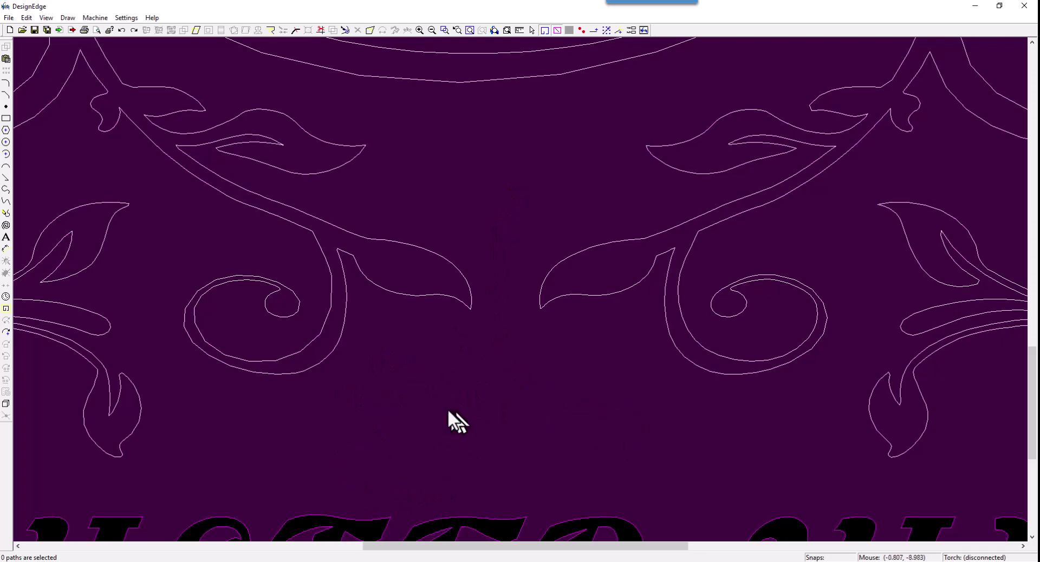
click(458, 272)
click(456, 272)
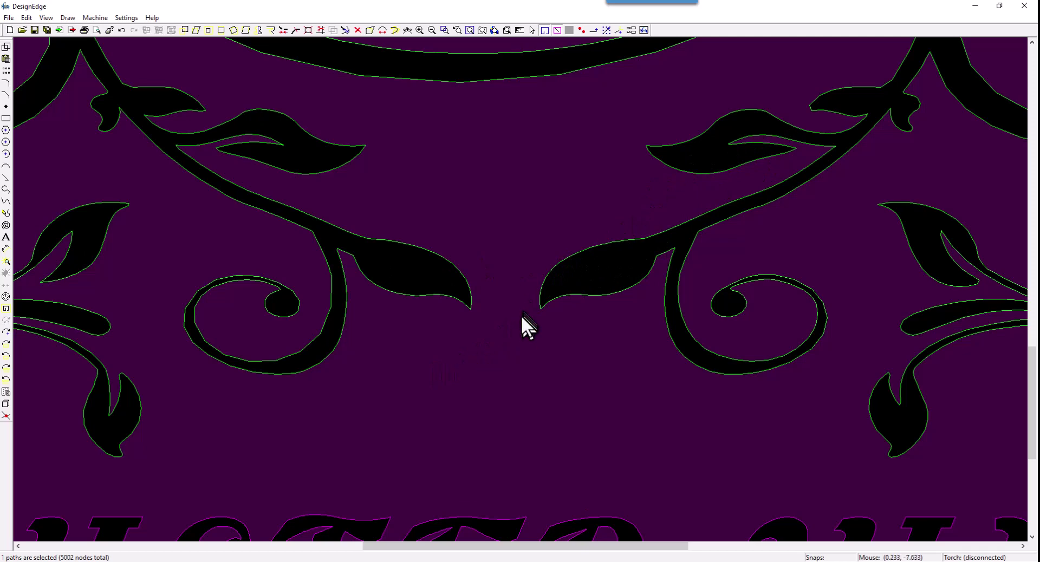
Measure the gap between the facing tips of the two lower centre leaves
key(d)
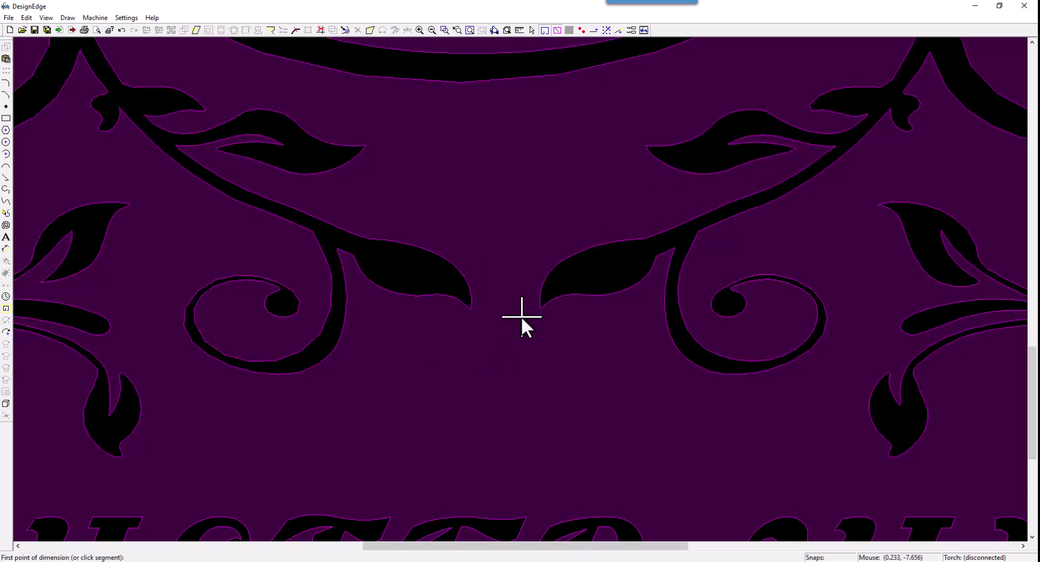
click(472, 299)
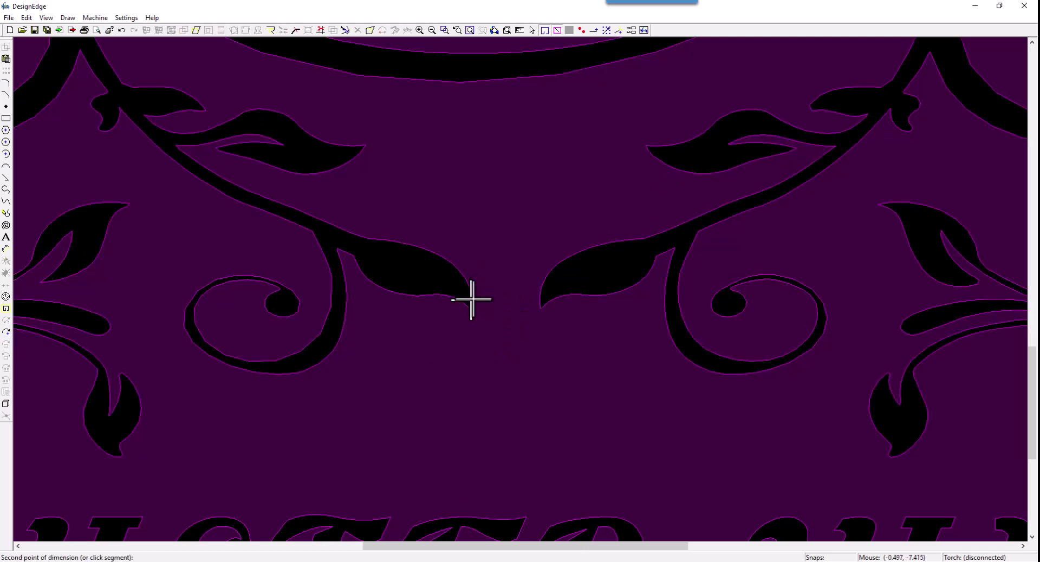
click(539, 299)
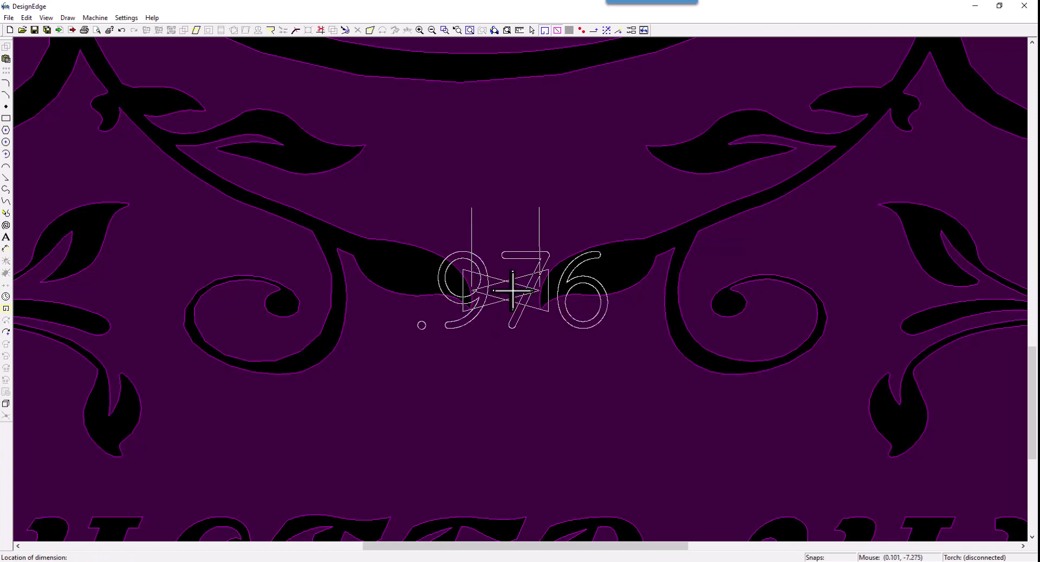
key(Escape)
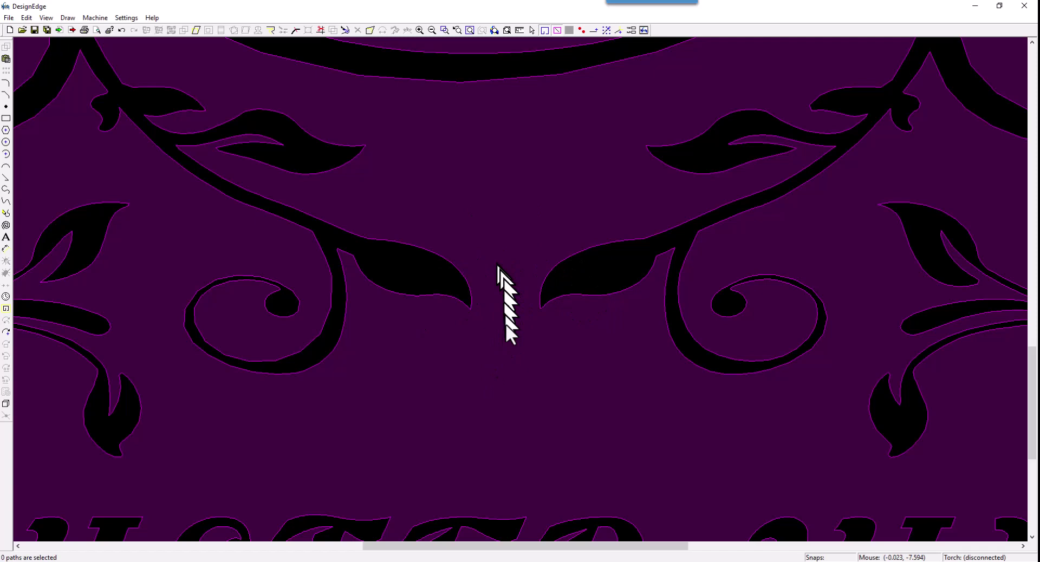
scroll(512, 312, down, 5)
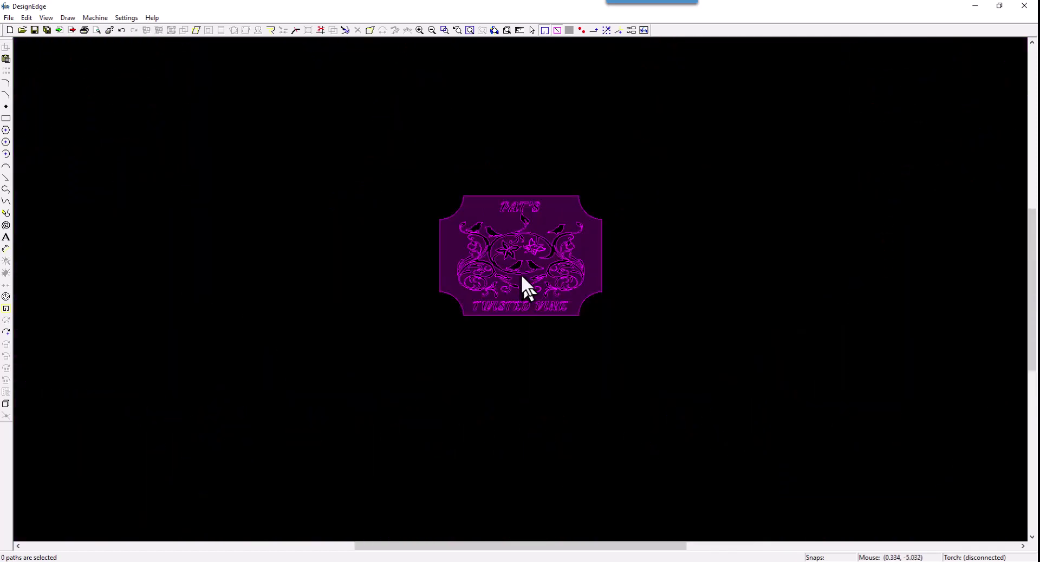
scroll(520, 274, up, 5)
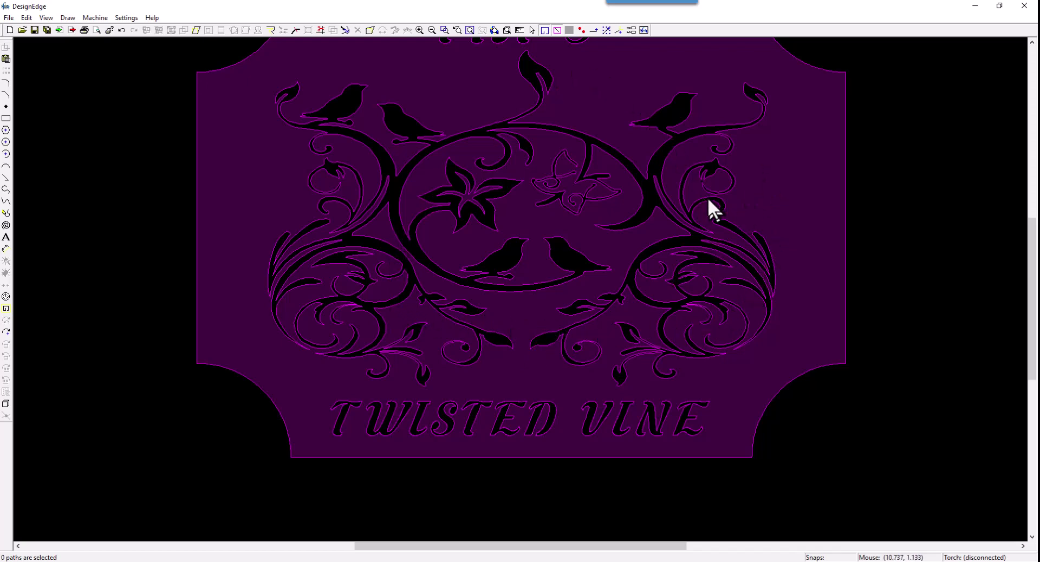
scroll(548, 154, up, 5)
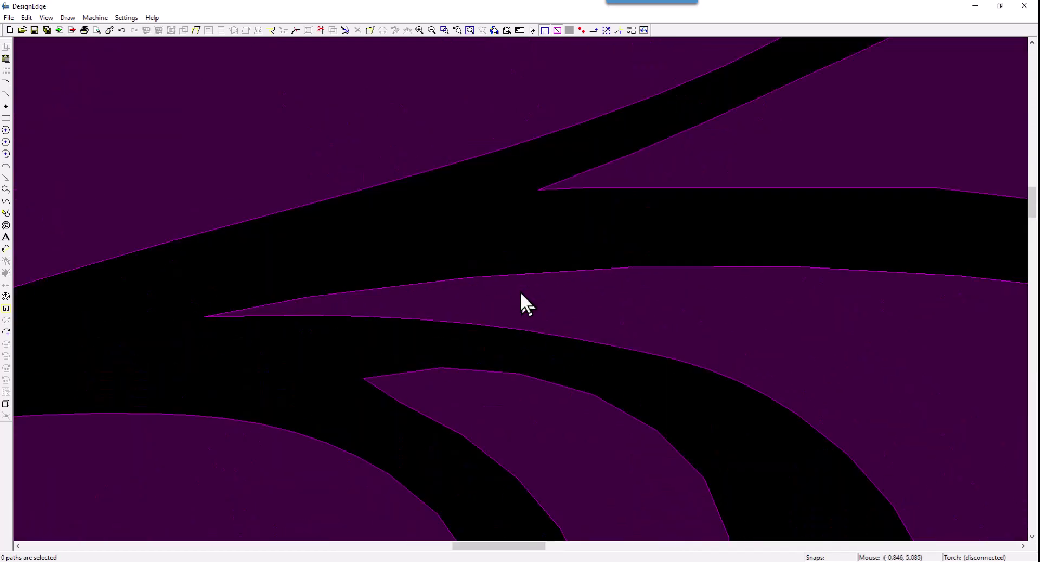
scroll(520, 293, down, 3)
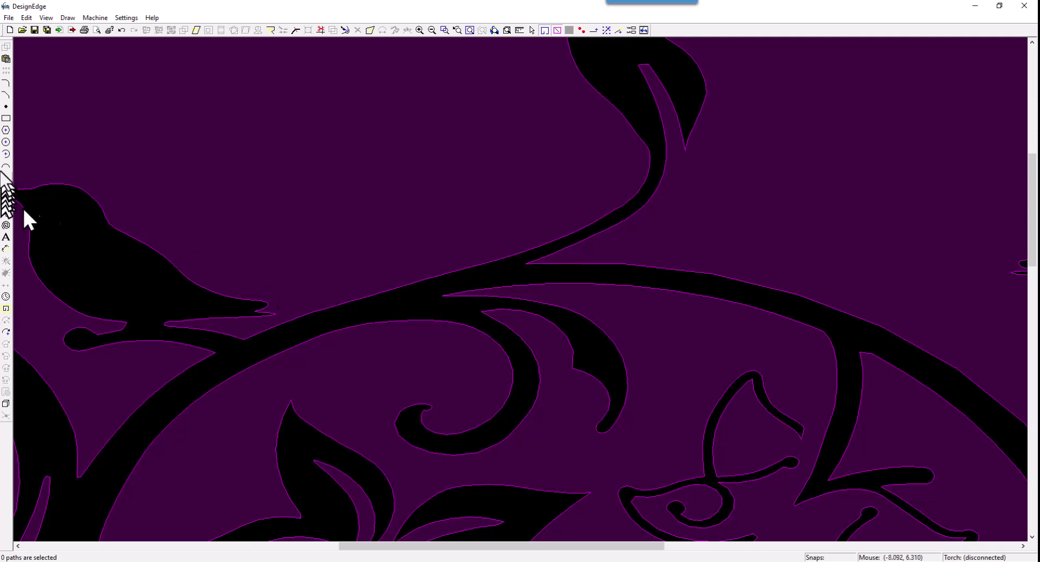
Draw a three-point arc across the upper vine from the inner branch notch to the top leaf stem's junction, and offset it to the lower right
click(5, 168)
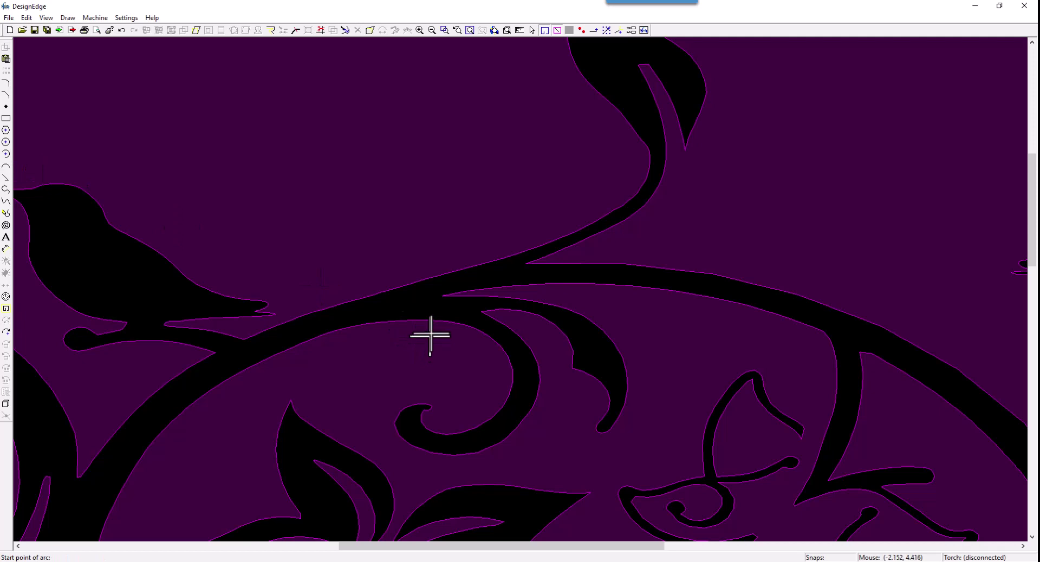
click(442, 295)
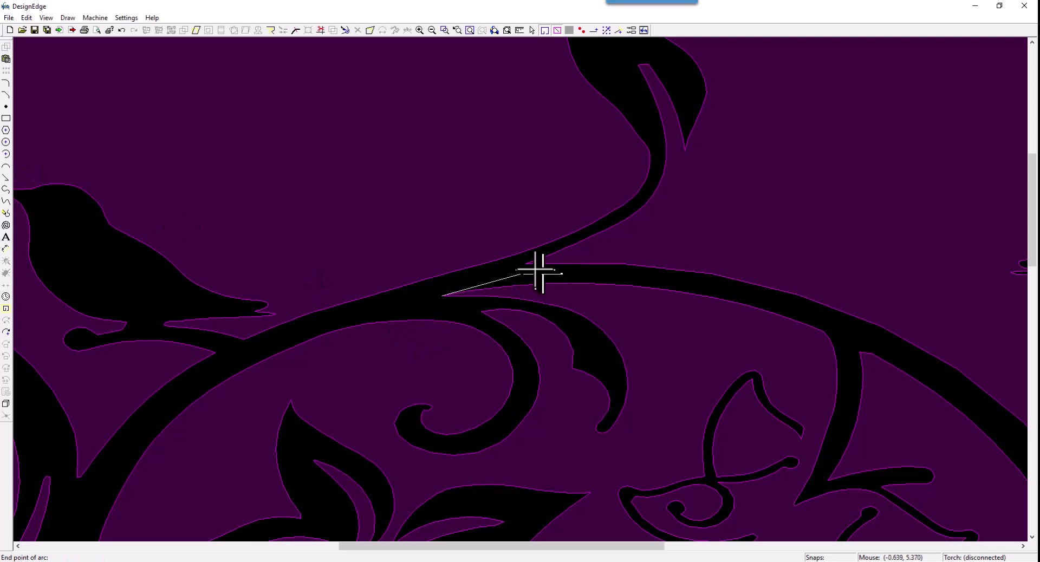
click(527, 265)
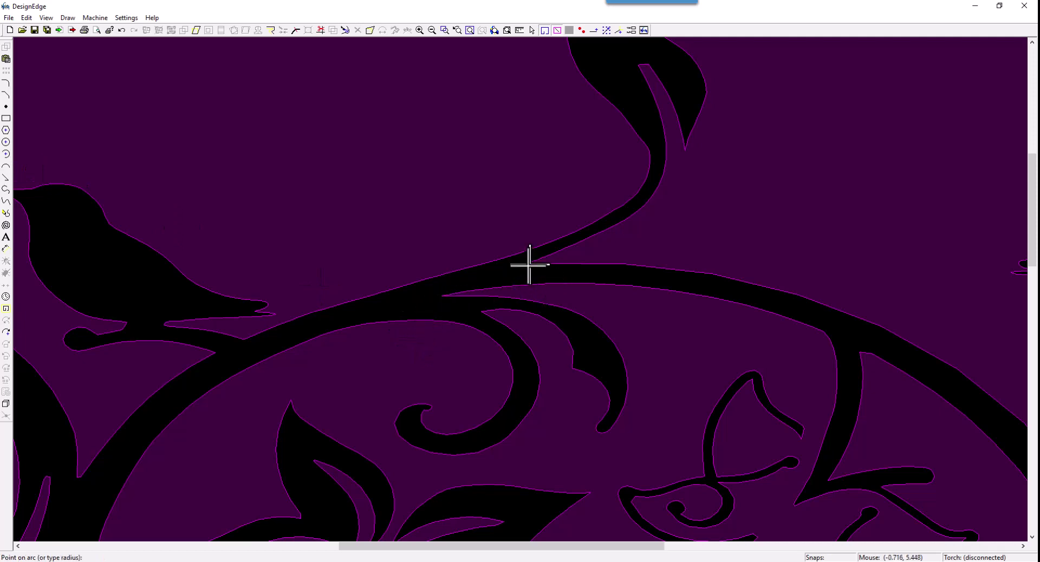
click(502, 273)
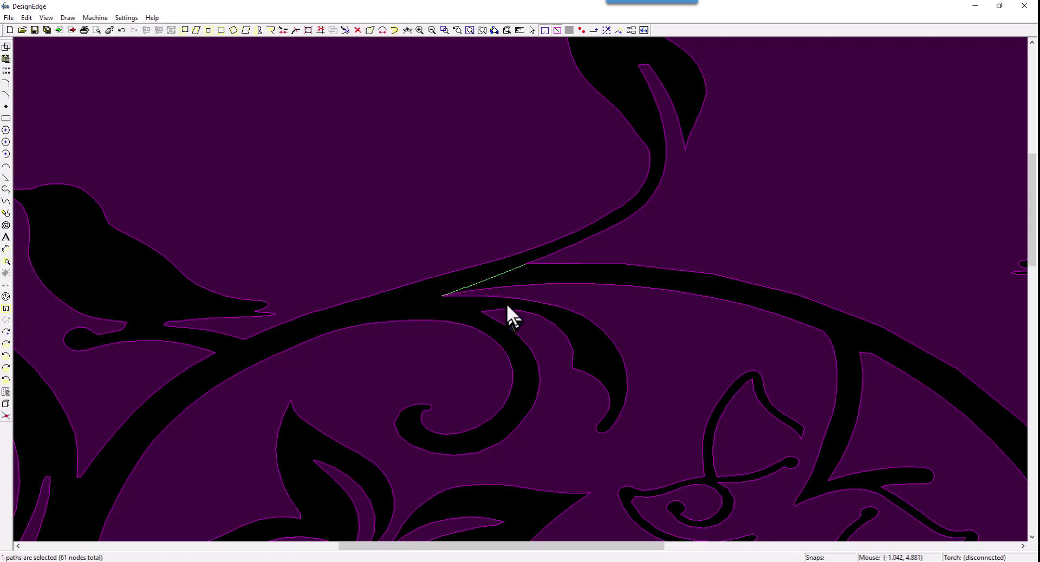
key(o)
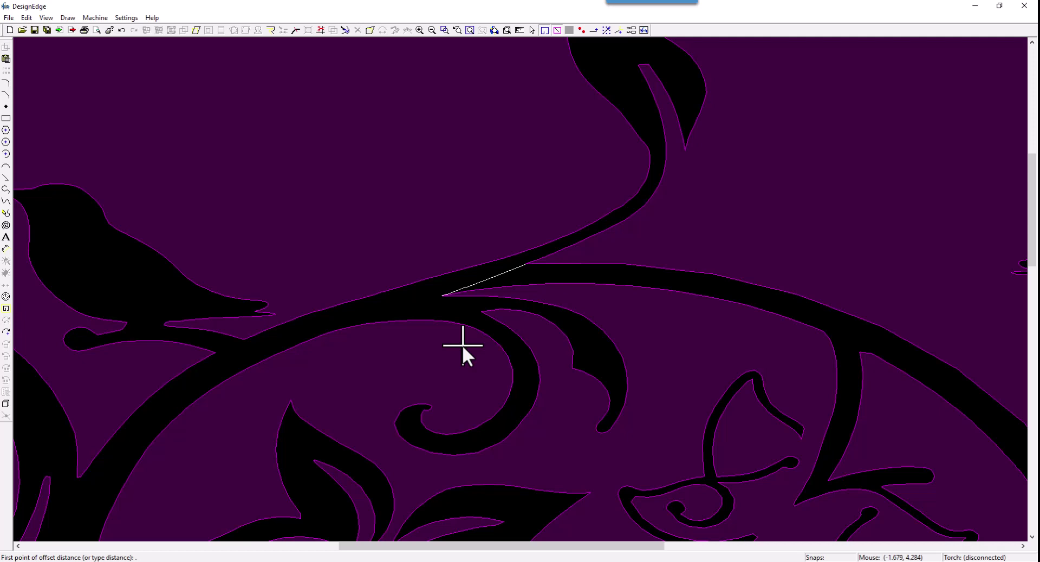
key(Return)
click(506, 275)
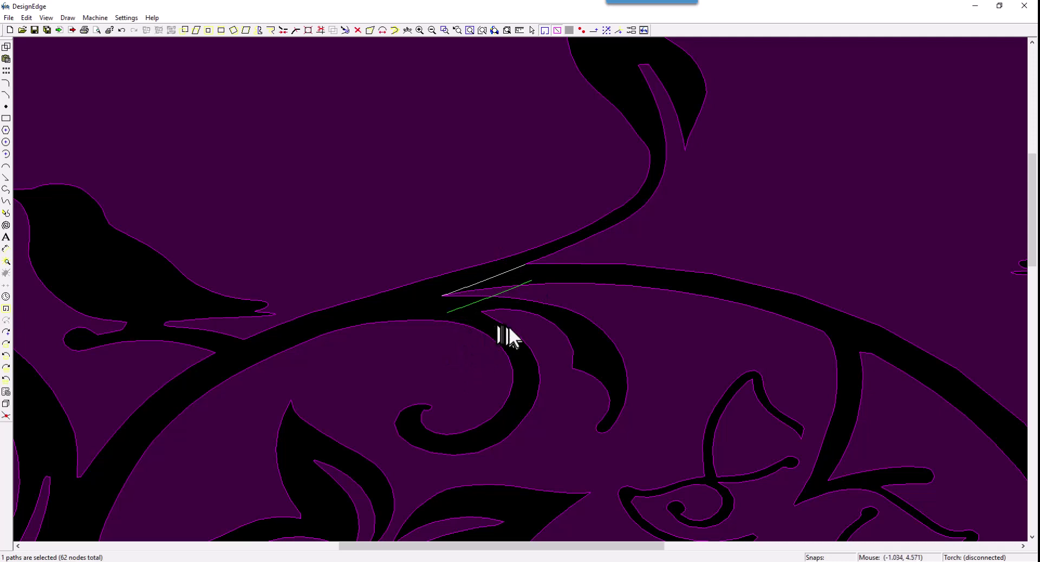
Extend and trim the offset arc and the vine edges to form a solid bridge across the upper vine
key(t)
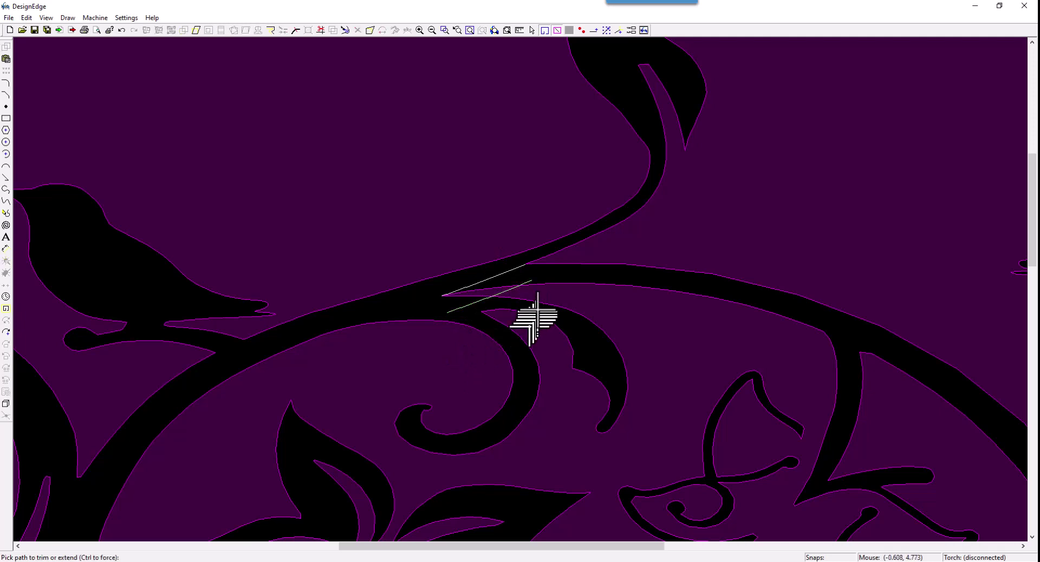
click(534, 277)
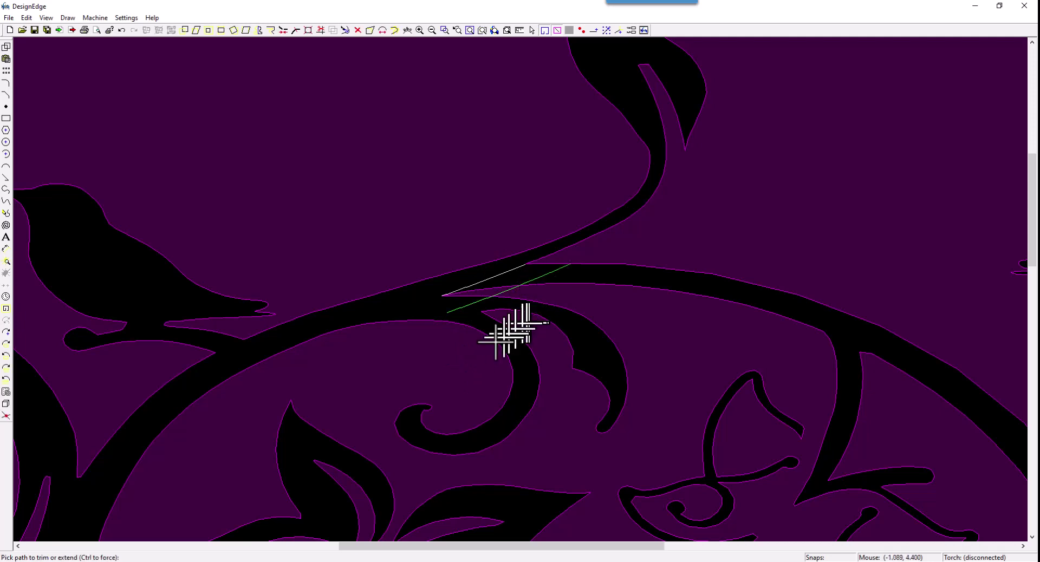
click(465, 306)
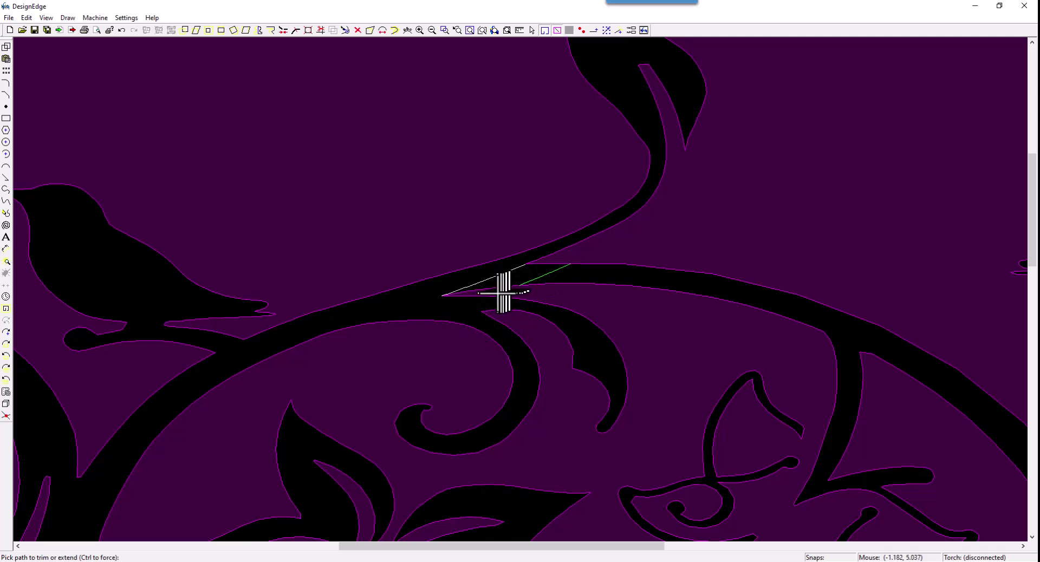
click(545, 266)
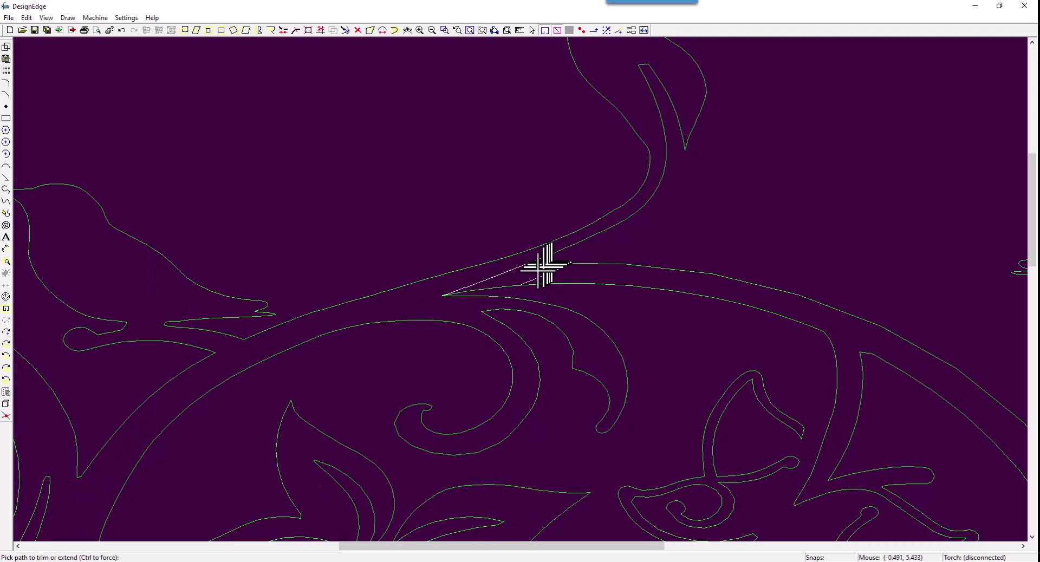
right_click(421, 341)
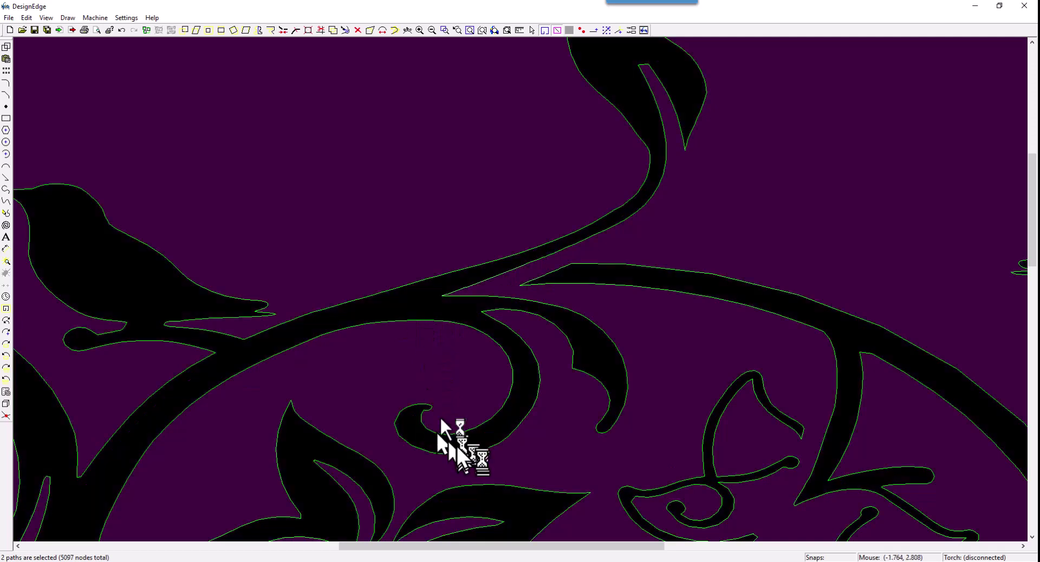
Draw a straight line from the gap between the two lower centre leaves up to the bridge in the upper vine
scroll(414, 406, down, 3)
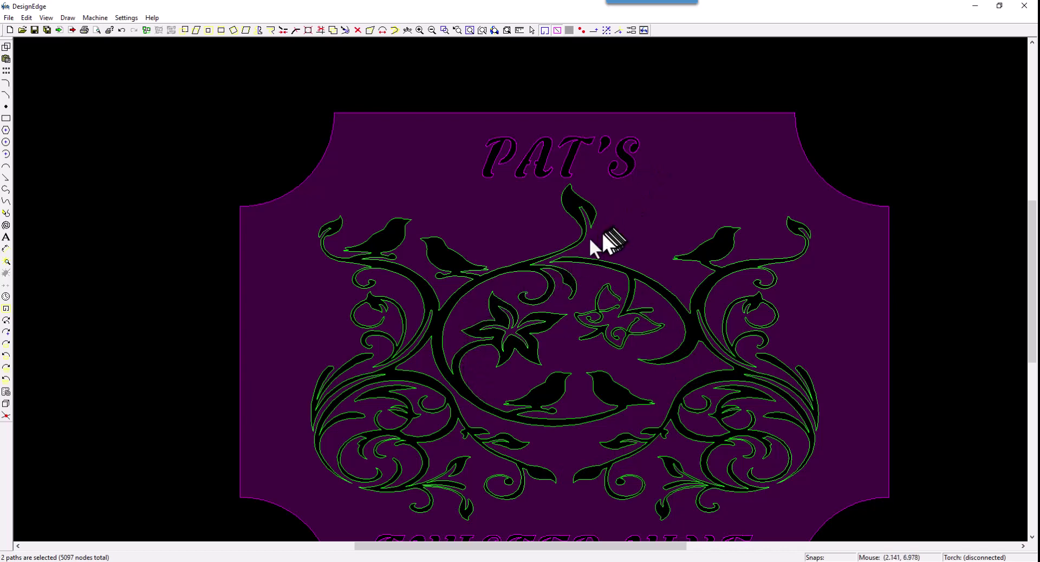
scroll(547, 269, up, 3)
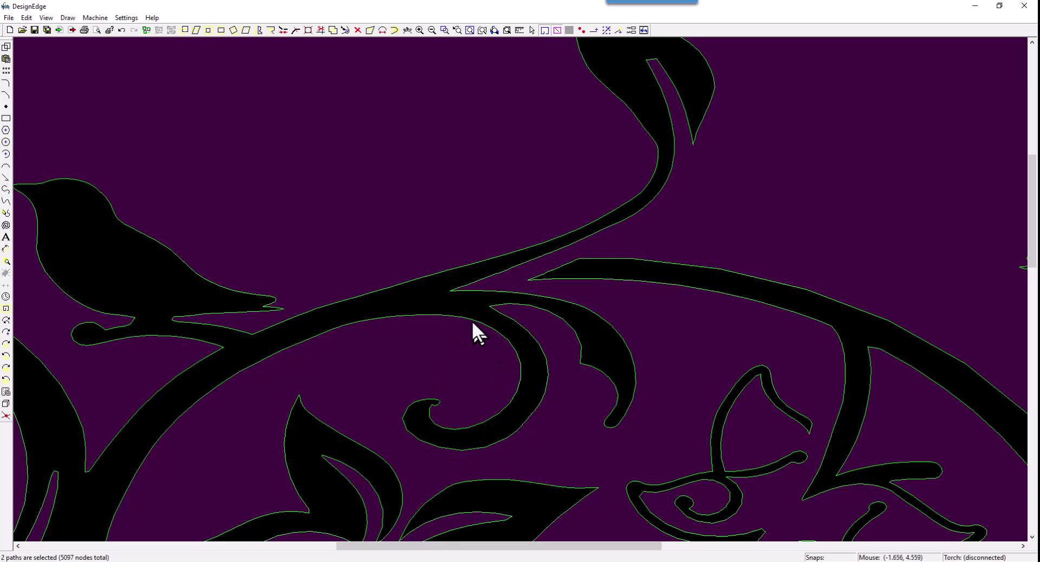
scroll(486, 316, down, 3)
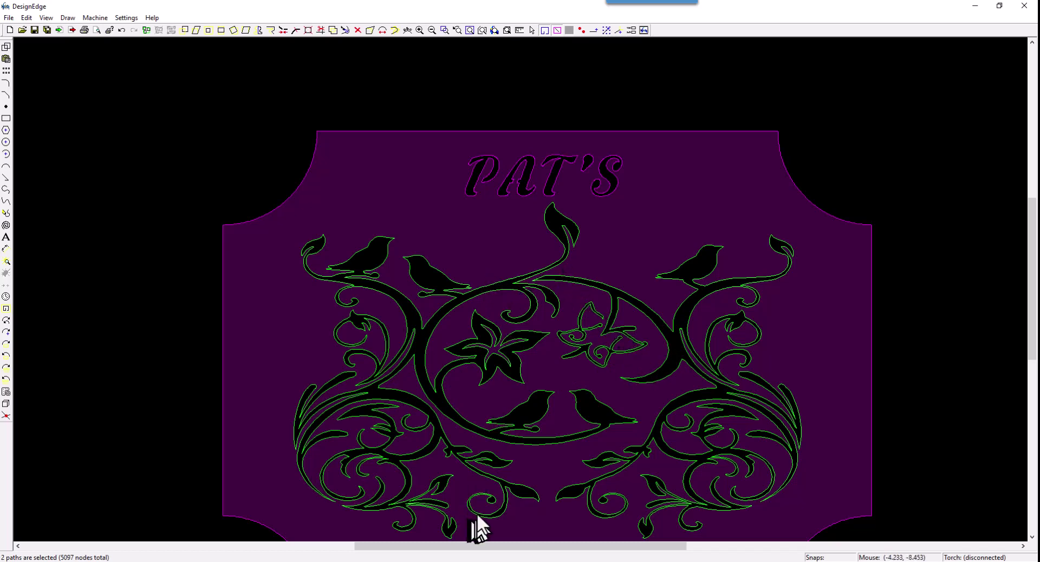
key(l)
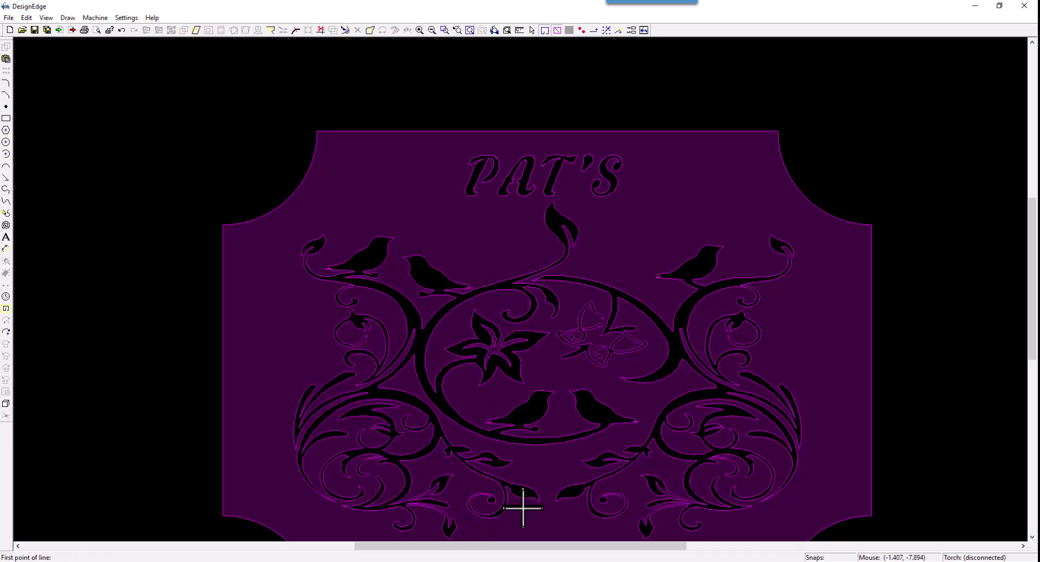
click(551, 508)
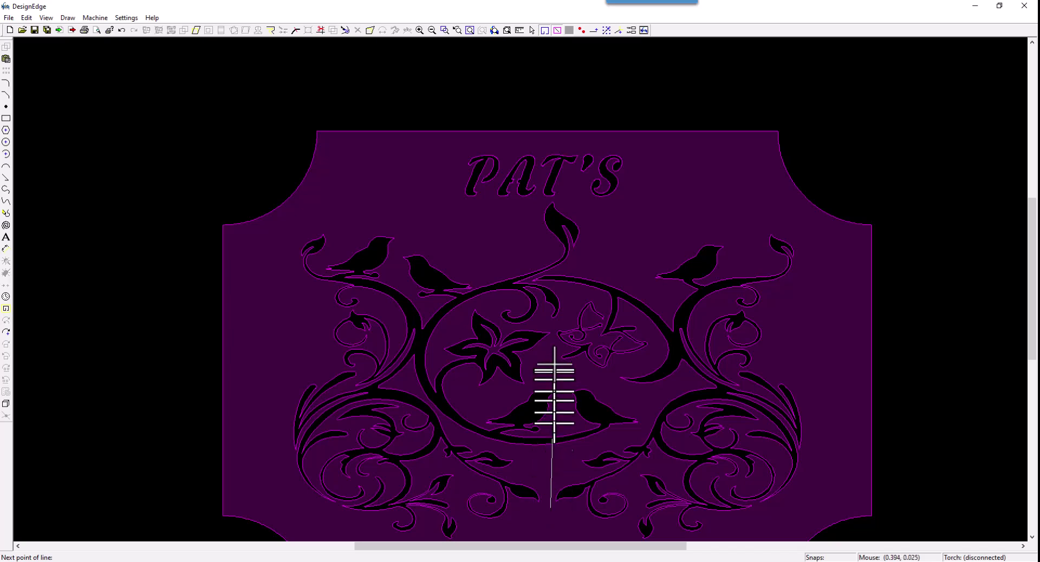
click(541, 274)
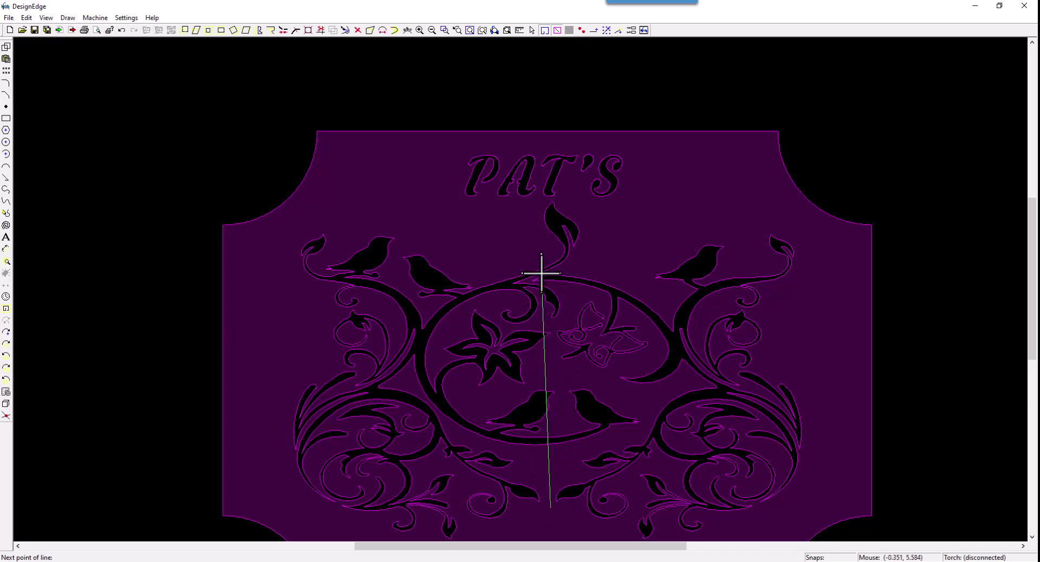
right_click(541, 275)
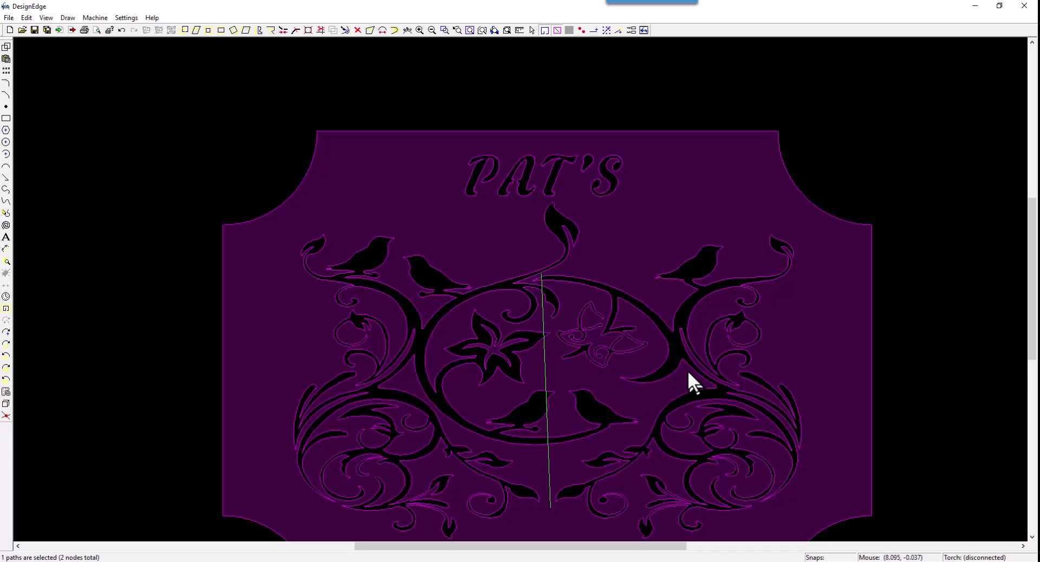
Delete the straight line running through the centre of the sign
click(618, 406)
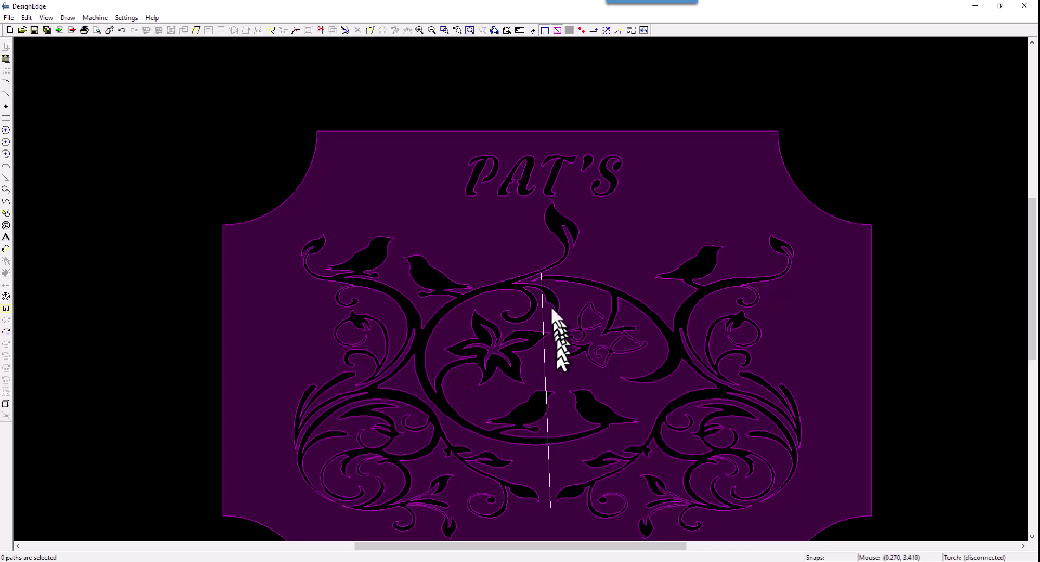
click(546, 422)
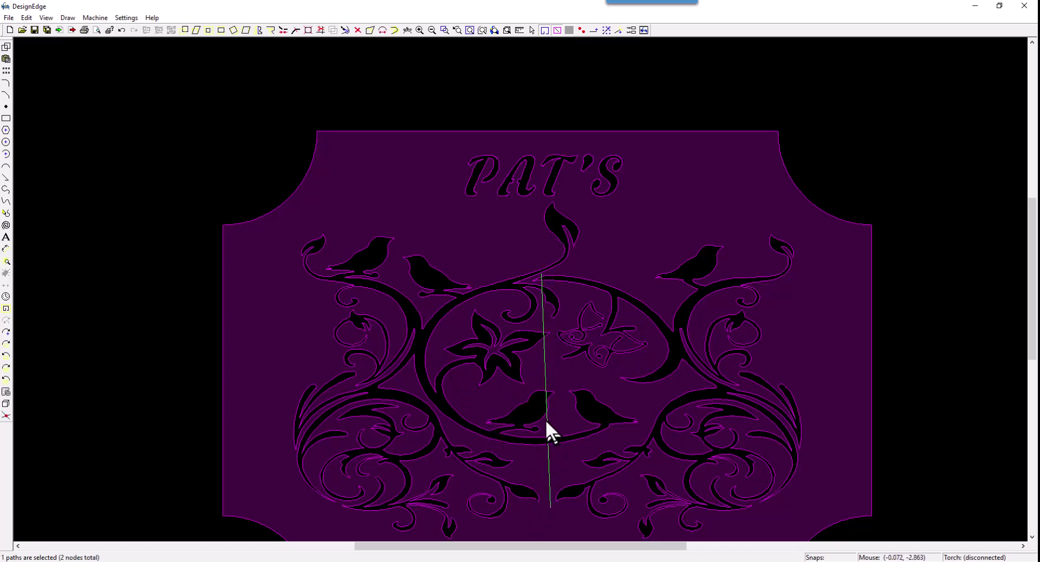
key(Delete)
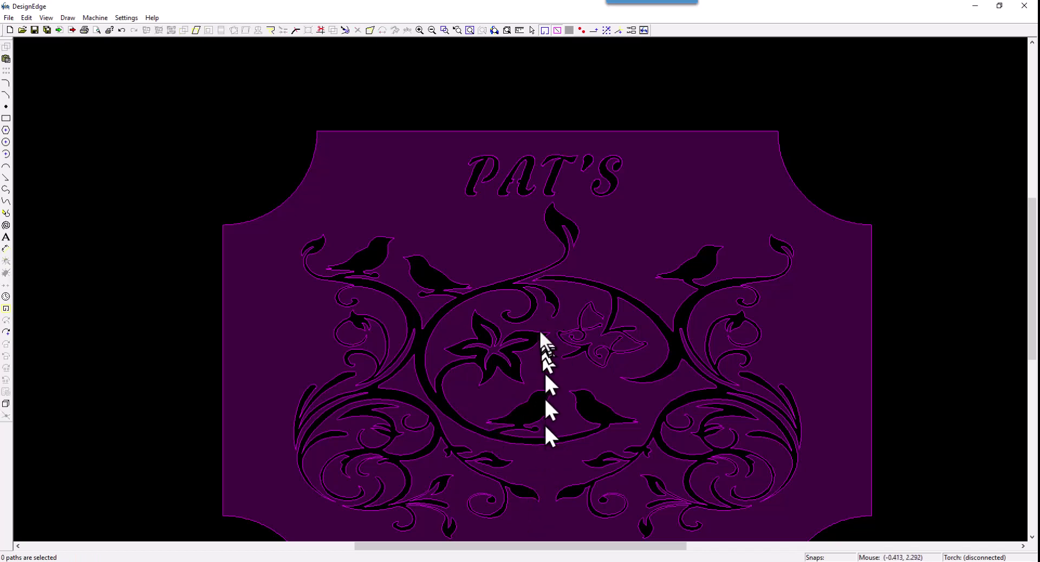
Undo the bridge across the upper vine and restore the original continuous vine outline
click(538, 280)
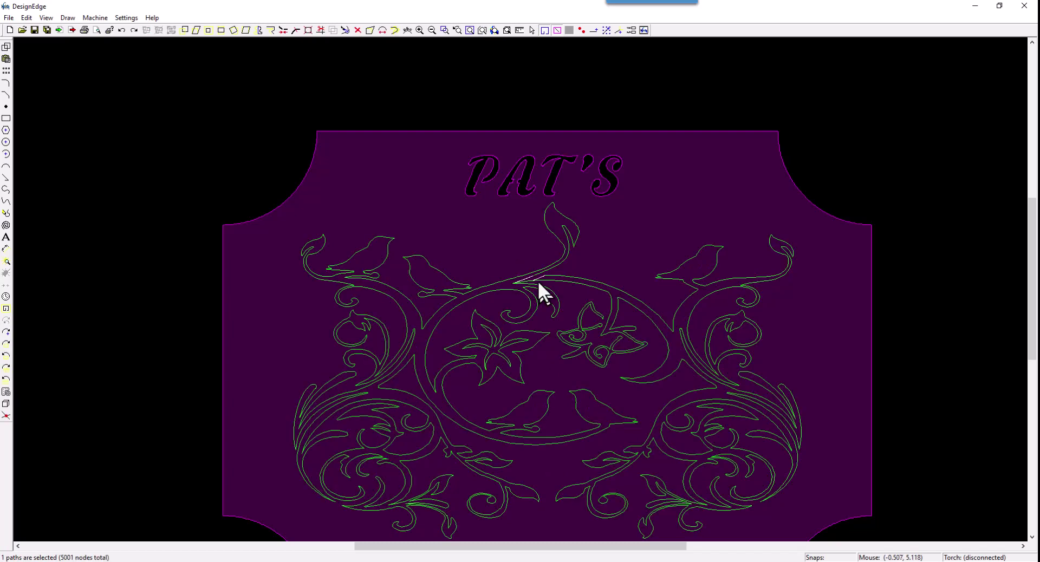
click(537, 280)
click(537, 285)
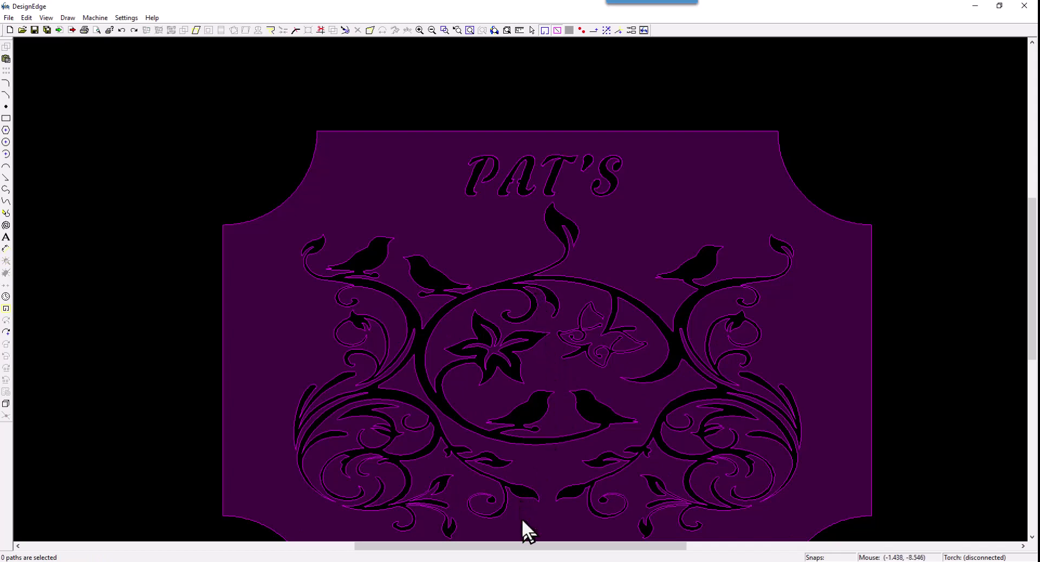
Break the vine path at the facing tips of the two lower centre leaves and select the separated inner contour
key(b)
click(539, 495)
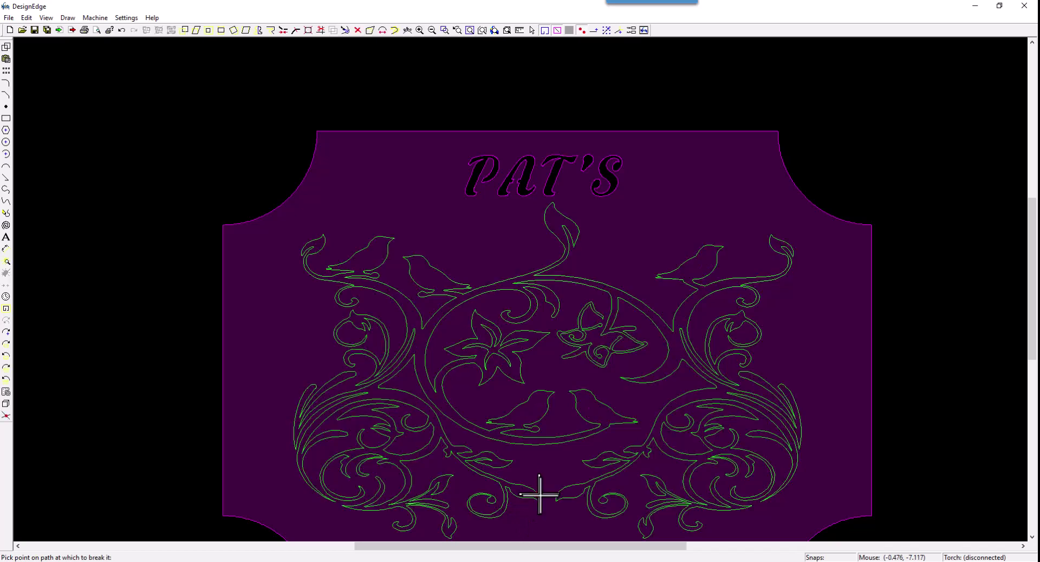
click(538, 494)
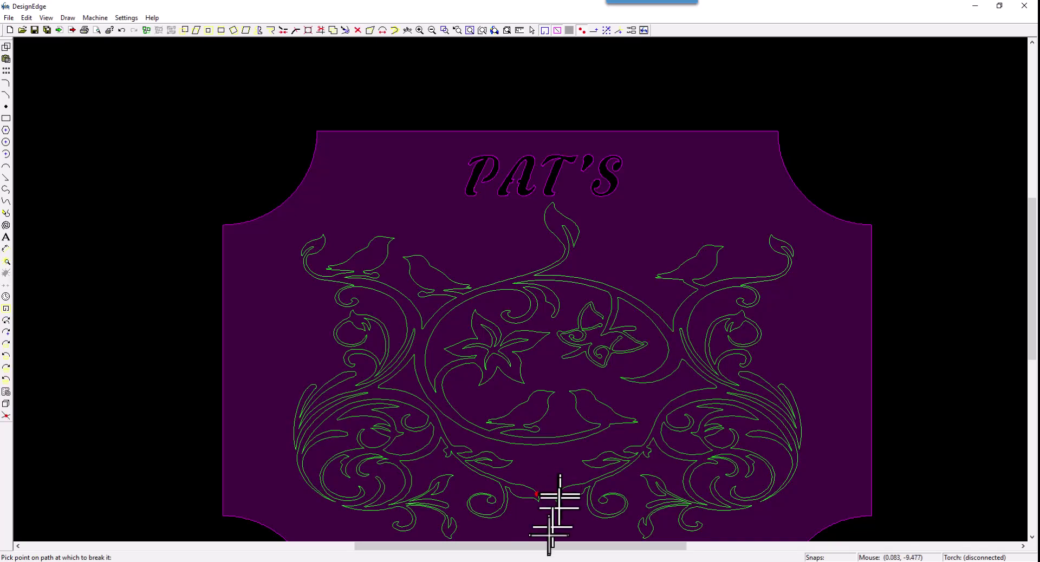
click(558, 494)
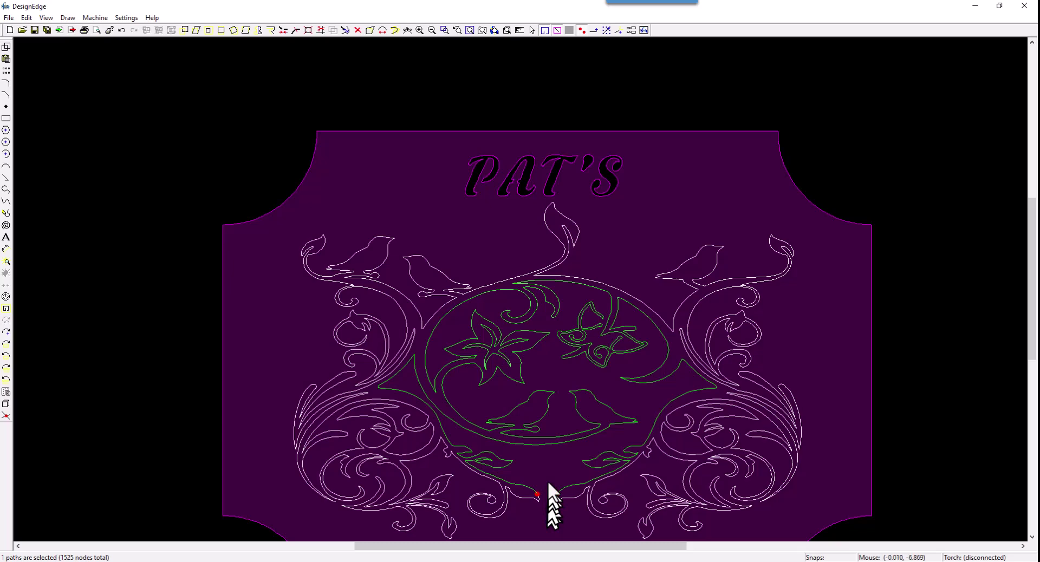
click(557, 494)
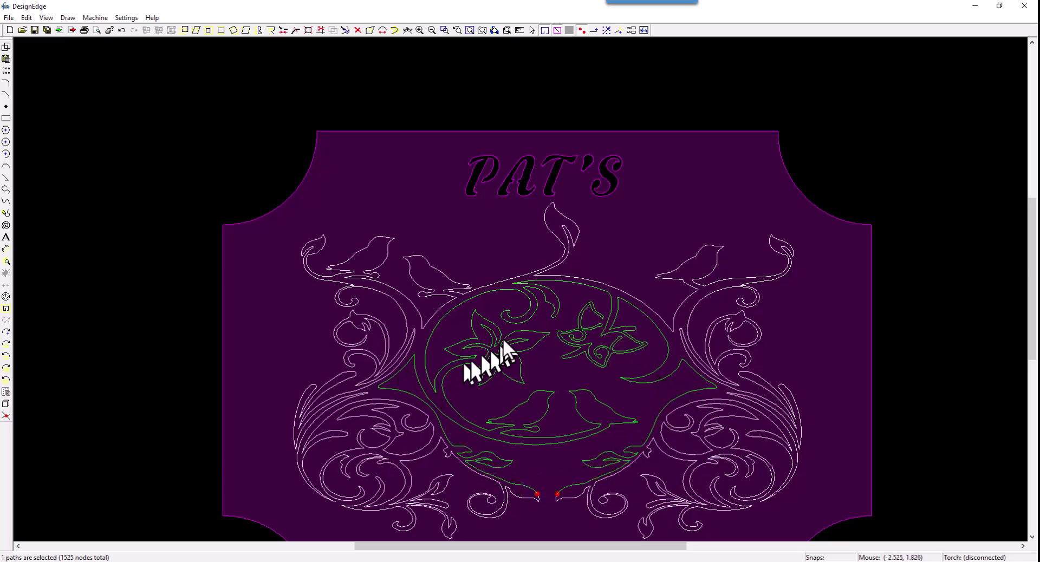
click(553, 487)
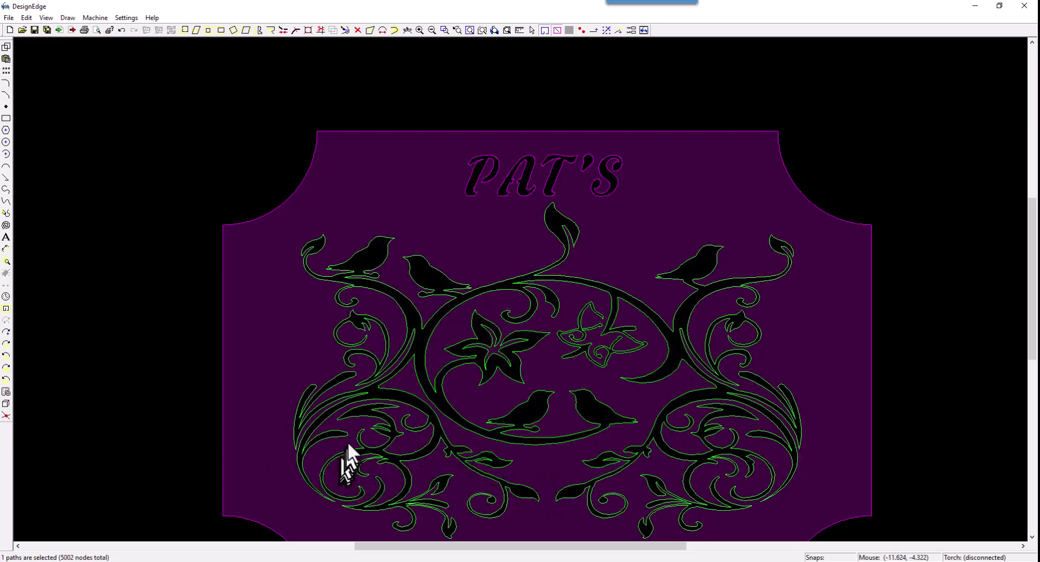
Break the vine outline at both facing spike tips of the lower-left scroll and on the adjacent curl's outer edge
click(367, 412)
scroll(323, 499, up, 3)
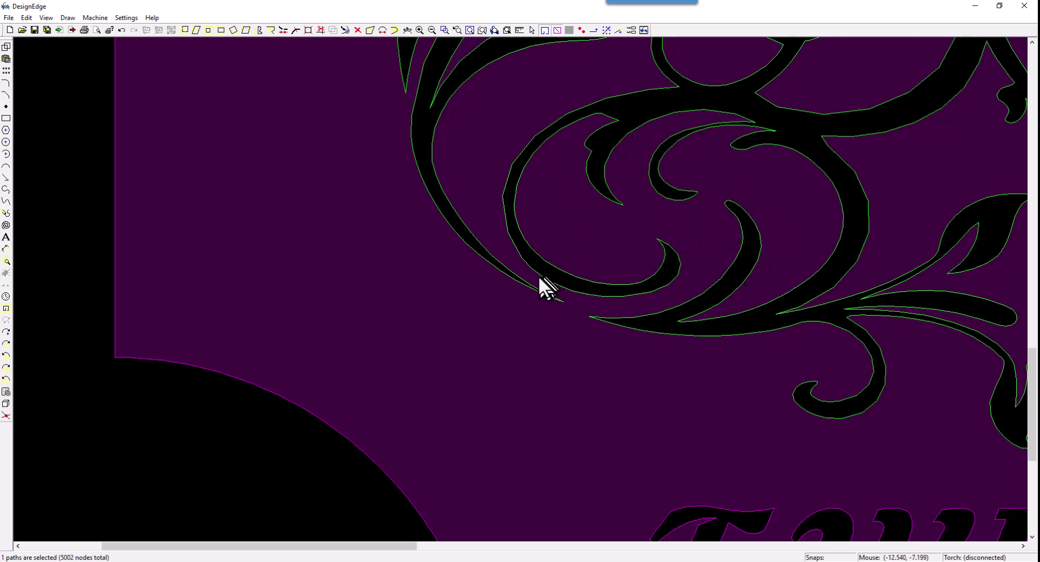
key(b)
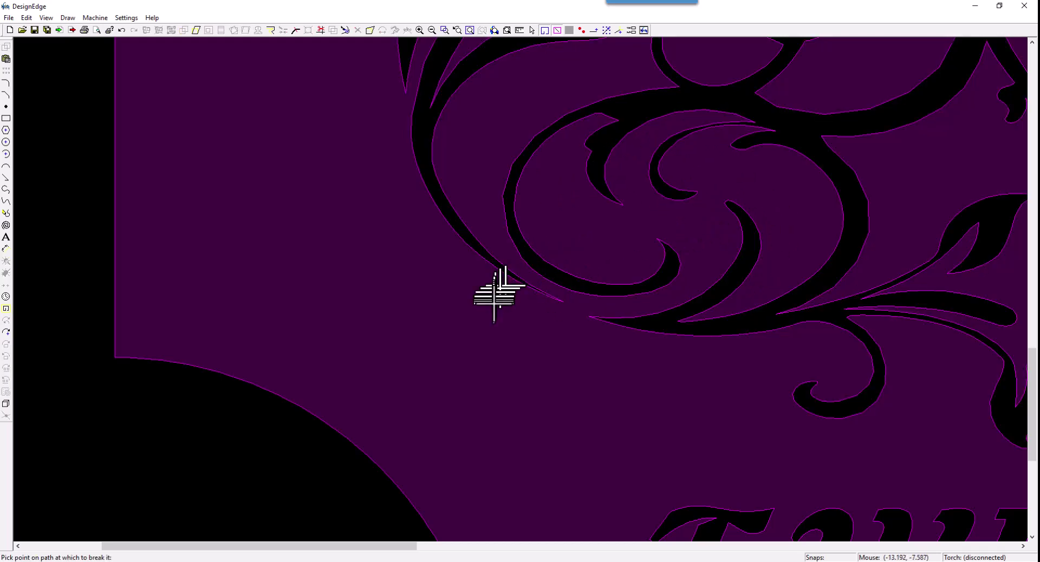
click(589, 316)
click(564, 302)
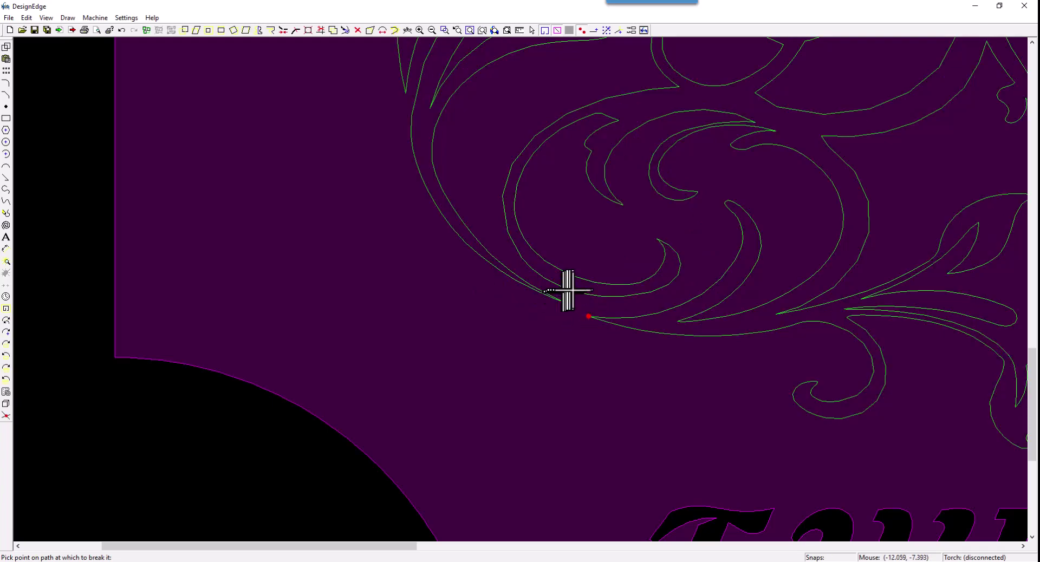
click(576, 291)
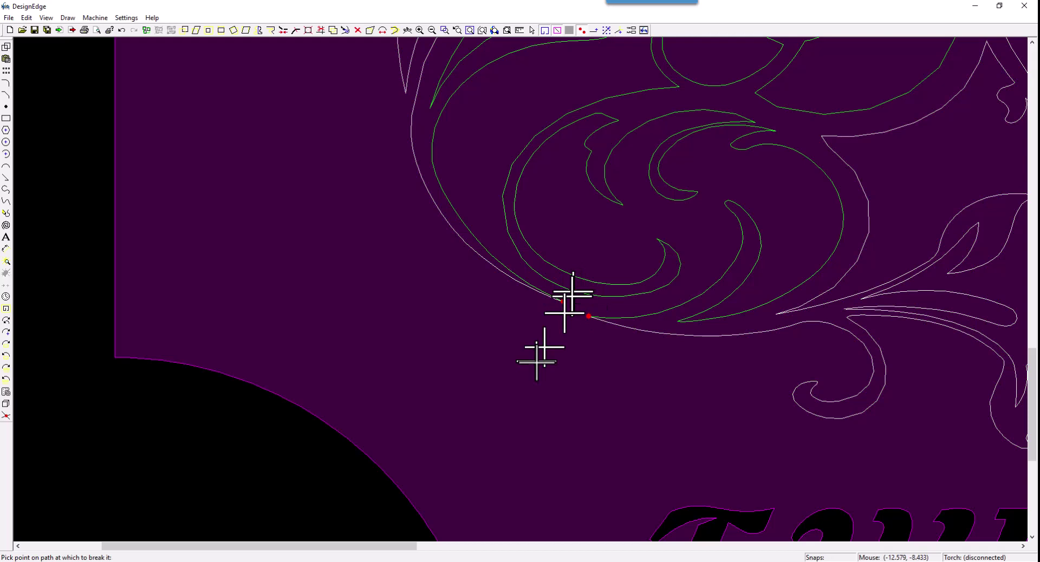
click(621, 323)
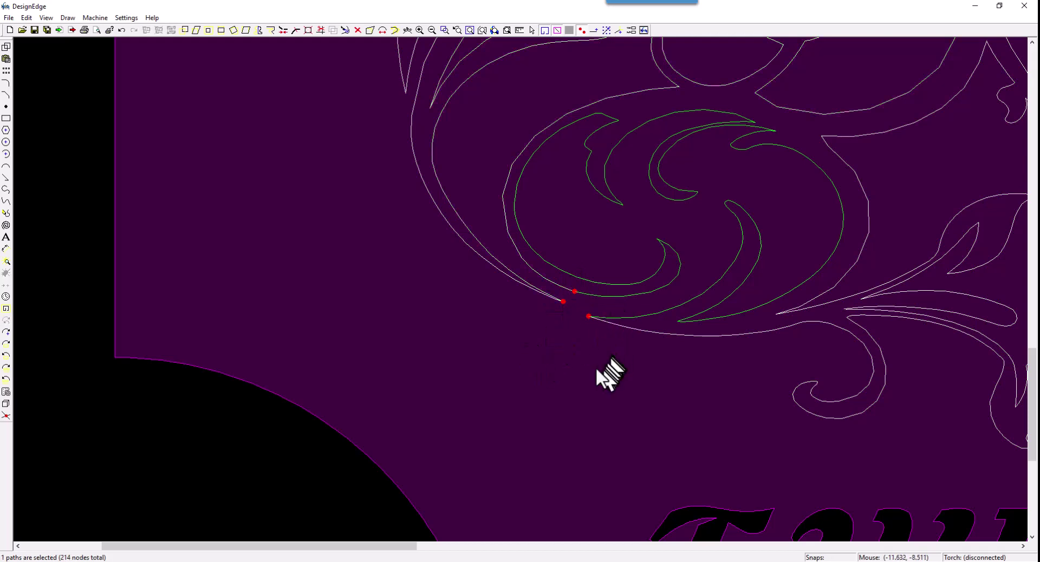
Try a short vertical line in the gap between the lower-left scroll's spike tips, check the inner contour, and remove the line
click(780, 140)
key(l)
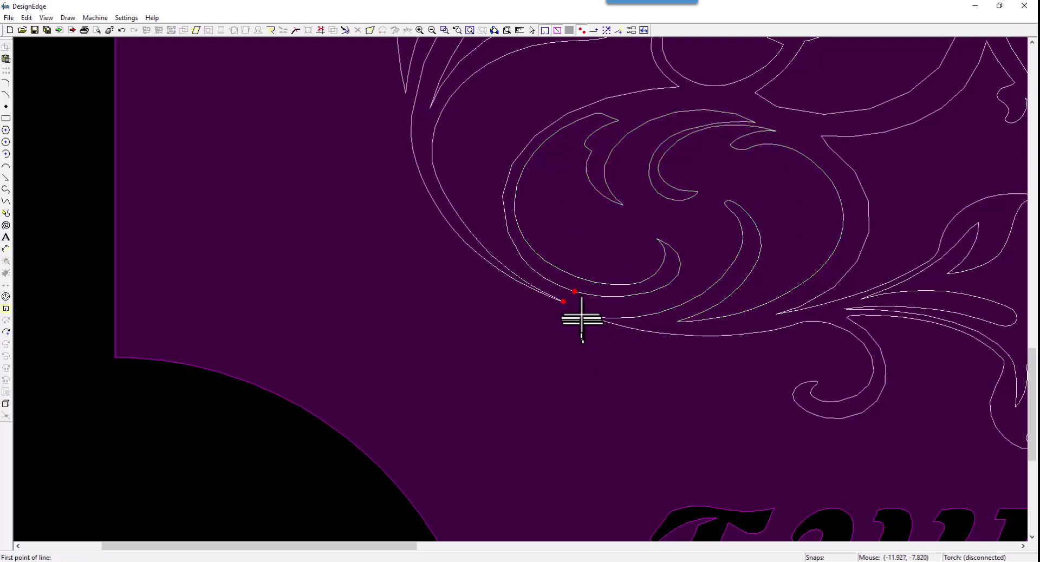
click(588, 308)
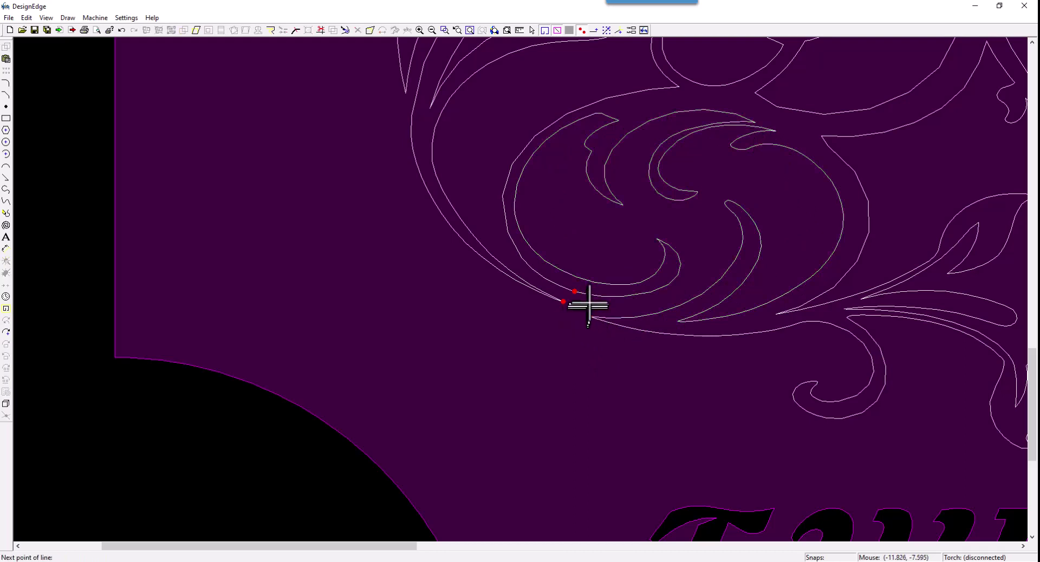
double_click(589, 298)
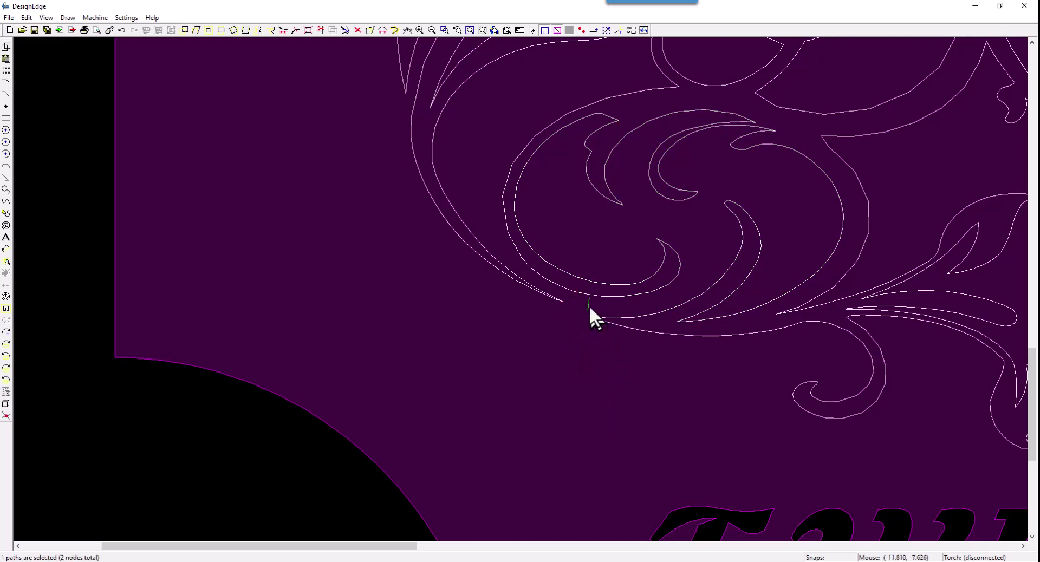
click(554, 135)
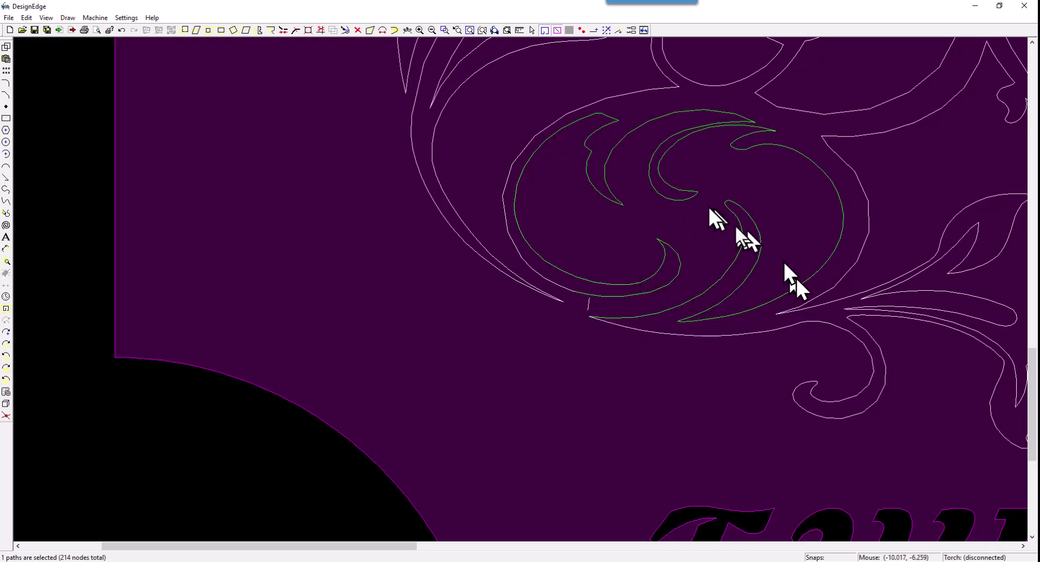
click(587, 308)
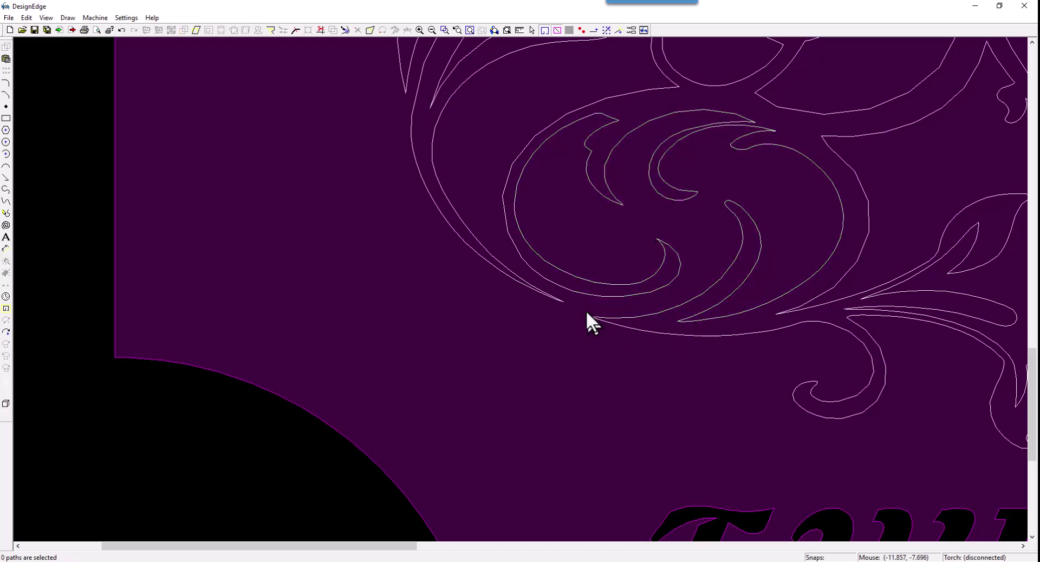
Select the large leaf contour of the lower-left scroll and examine the area it encloses
click(499, 264)
scroll(512, 371, down, 3)
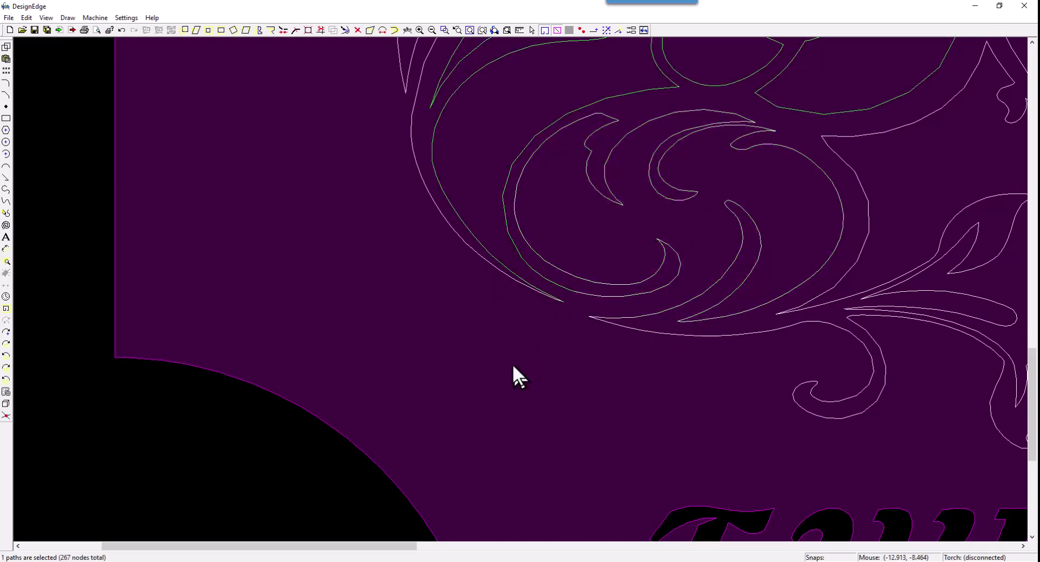
scroll(569, 220, up, 5)
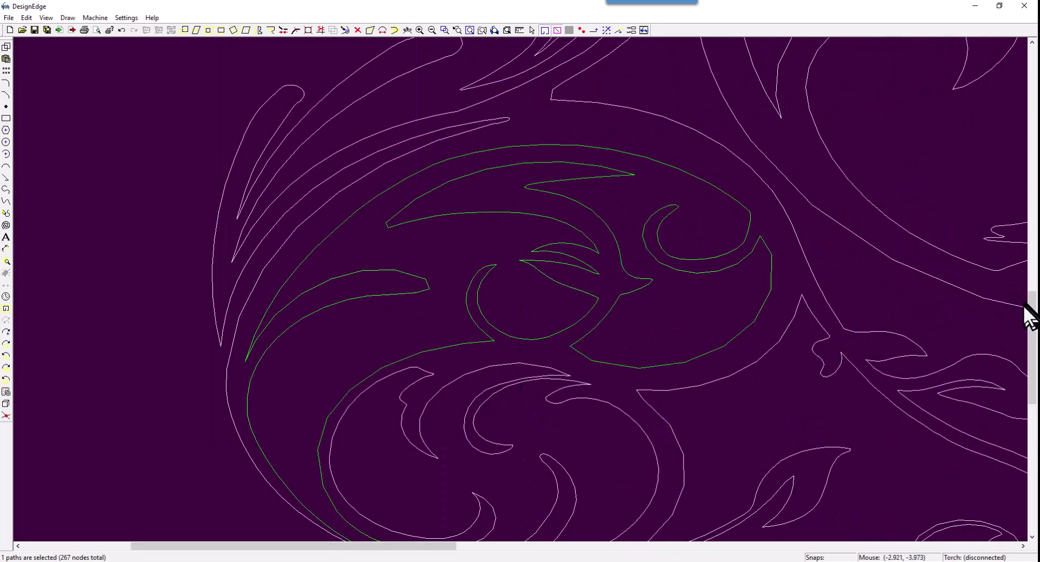
drag(1030, 318, 1032, 336)
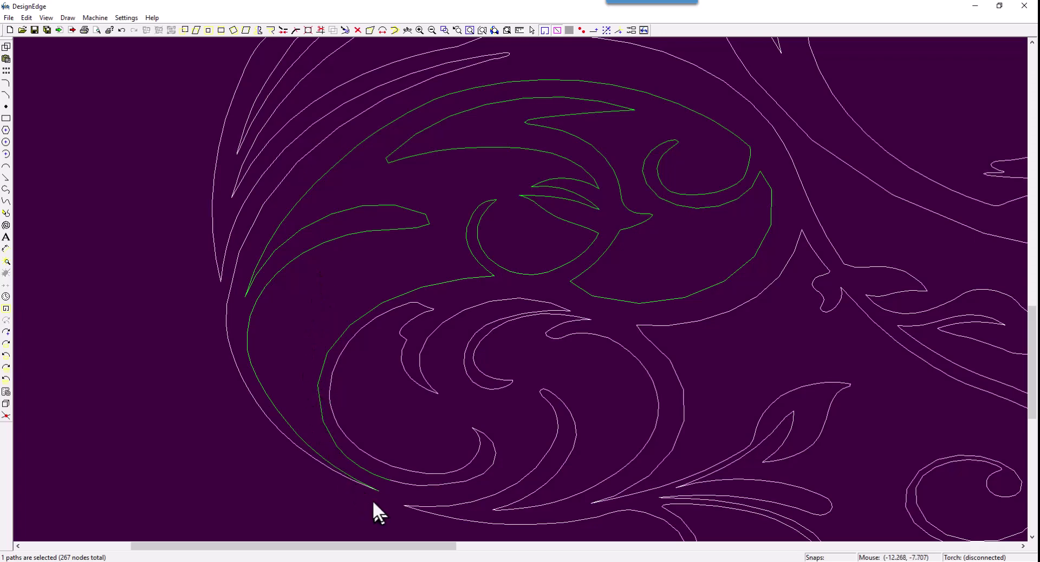
Draw a short line from the lower-left scroll's curl edge to the nearby spike tip
key(Escape)
key(l)
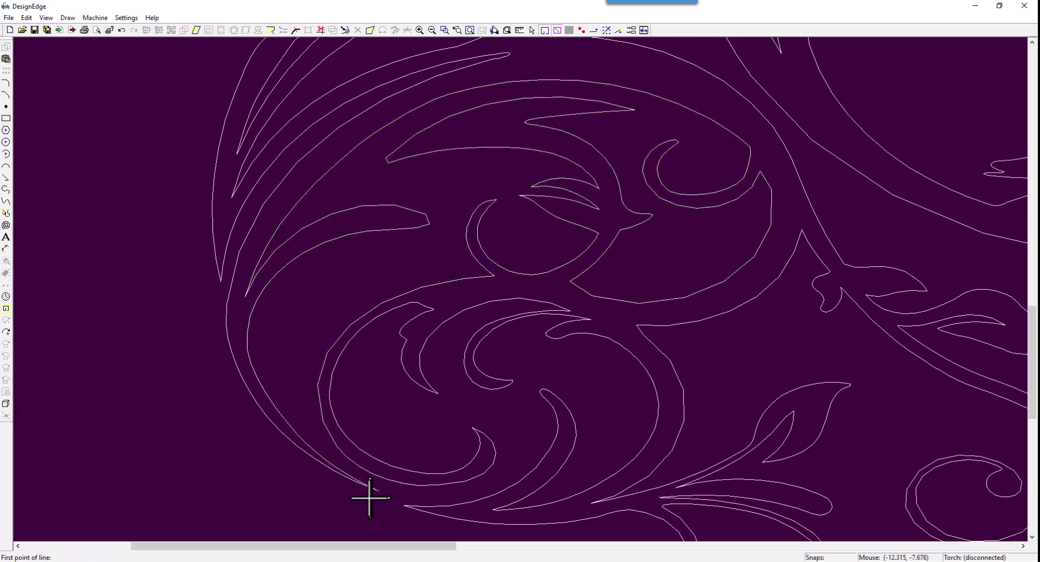
scroll(370, 496, up, 2)
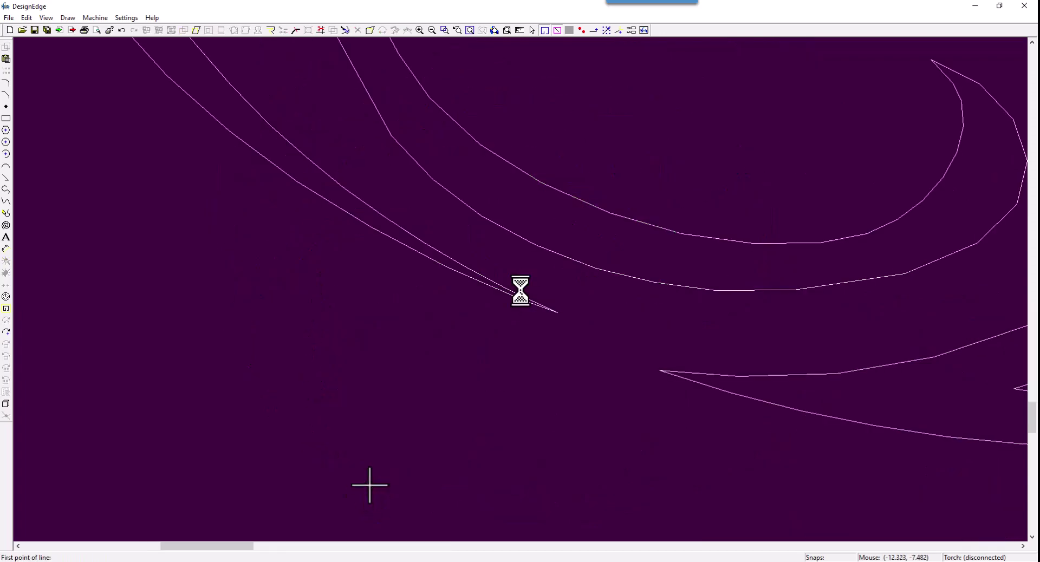
click(578, 267)
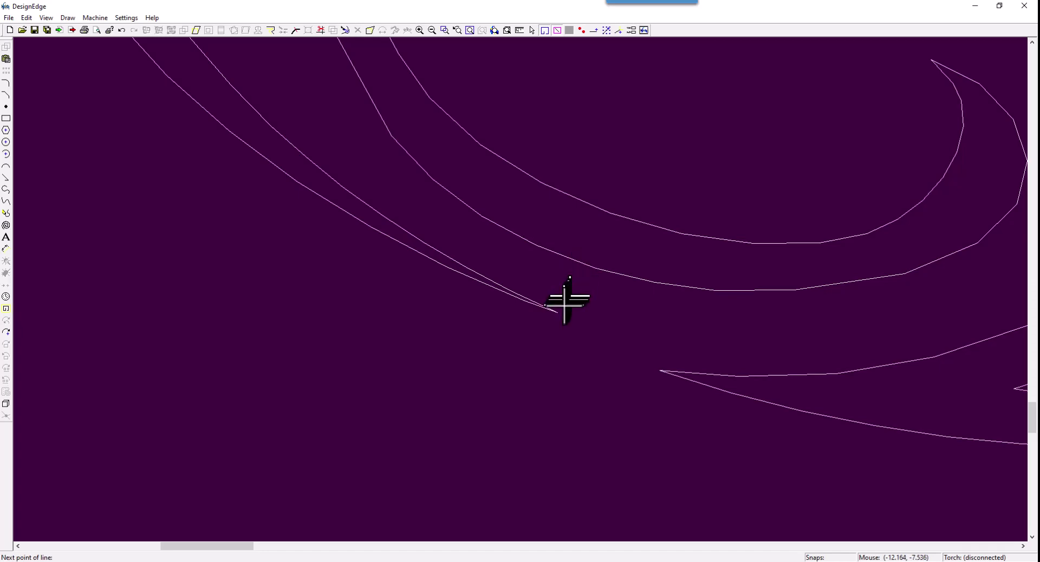
click(563, 308)
right_click(563, 308)
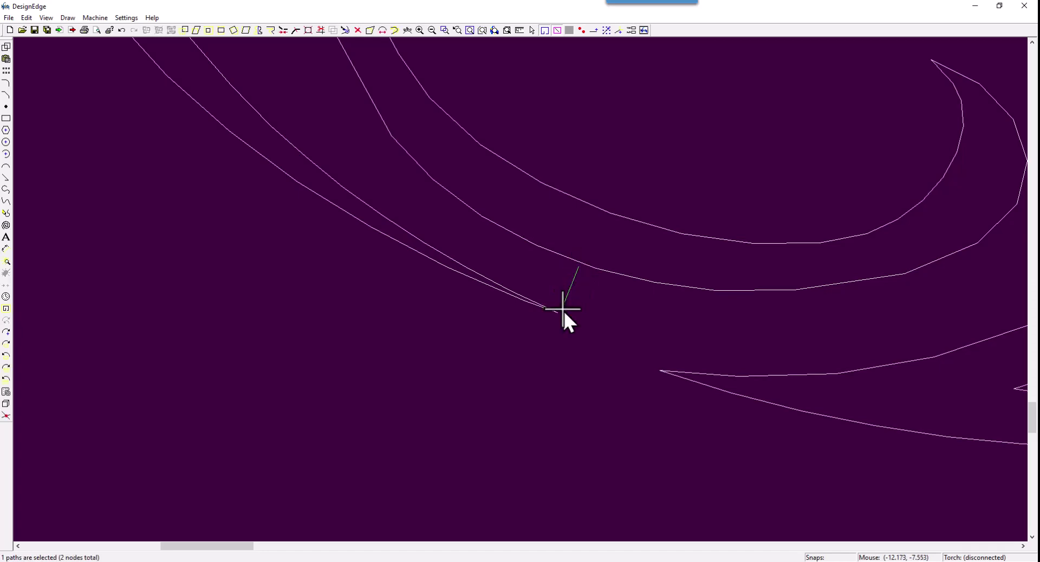
Select the main outer vine outline to check its extent around the lower-left scroll
scroll(518, 412, down, 3)
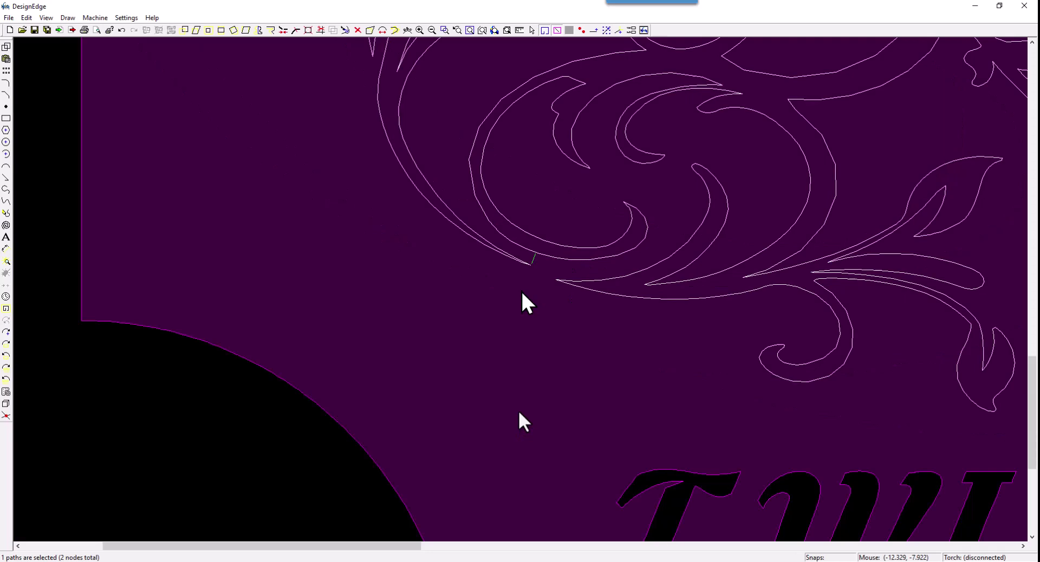
scroll(533, 247, down, 2)
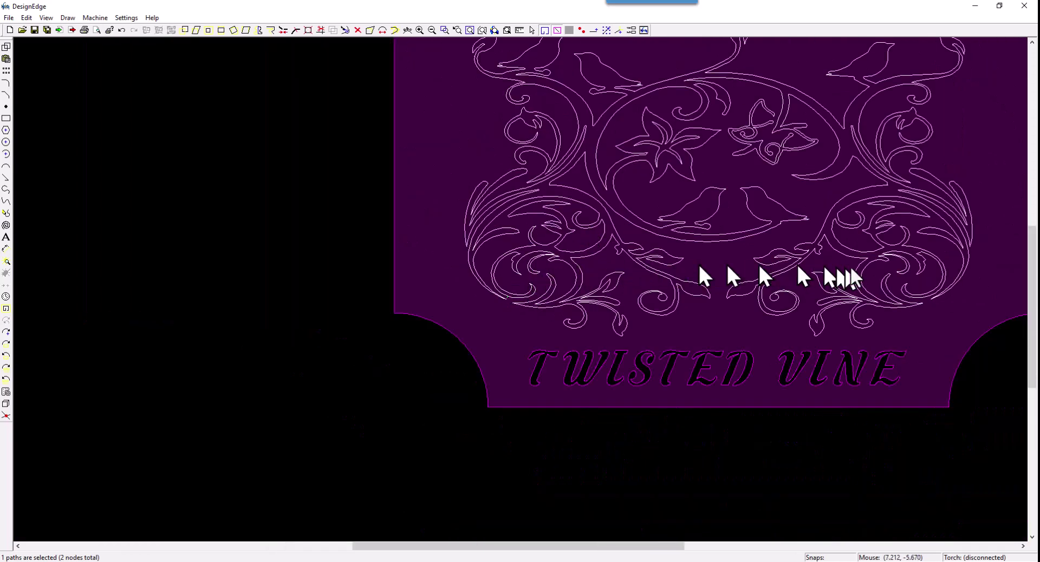
click(931, 235)
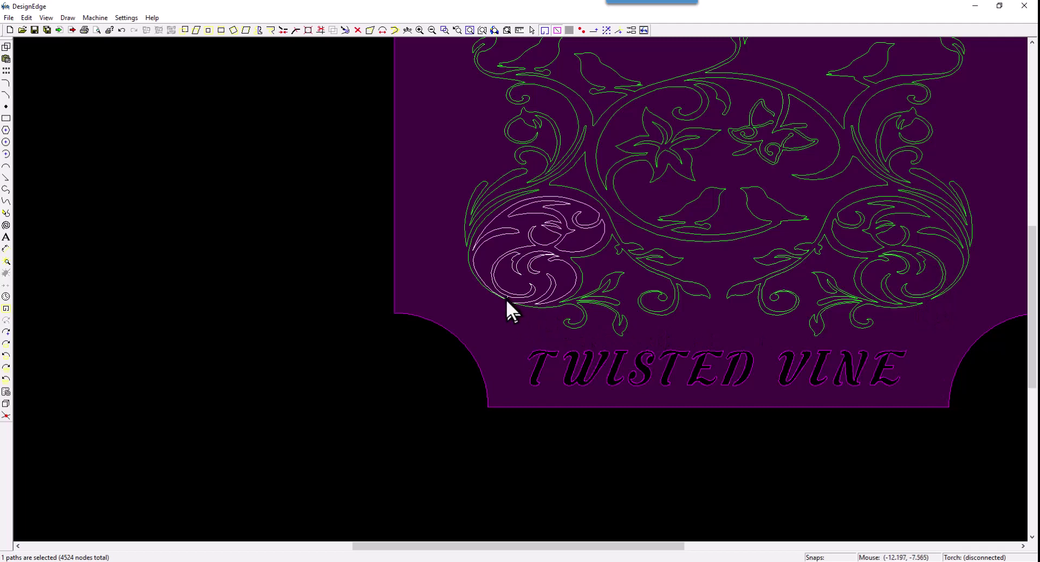
Delete the short line between the lower-left scroll's curl edge and spike tip
scroll(506, 301, up, 5)
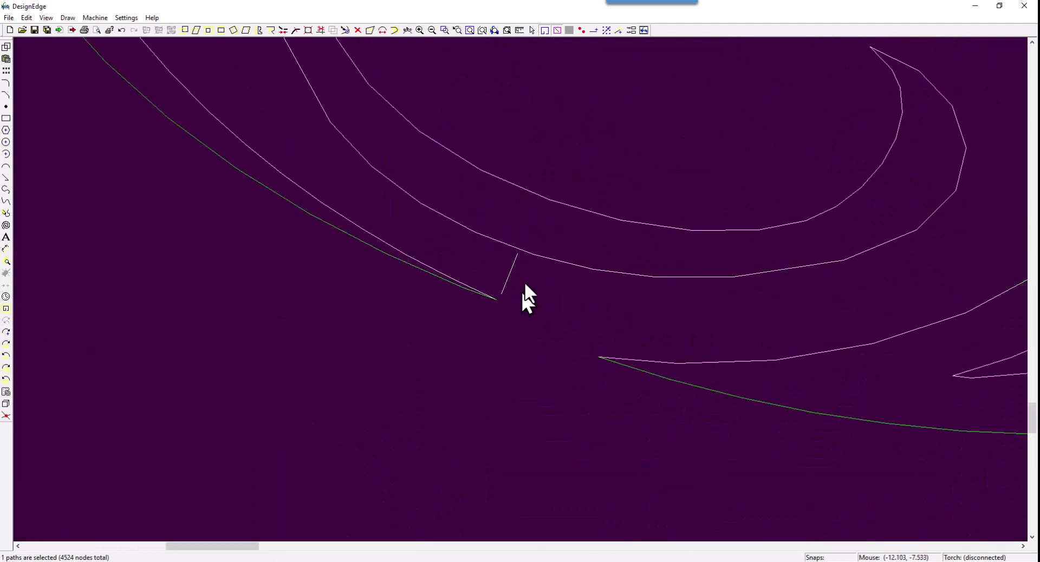
click(509, 276)
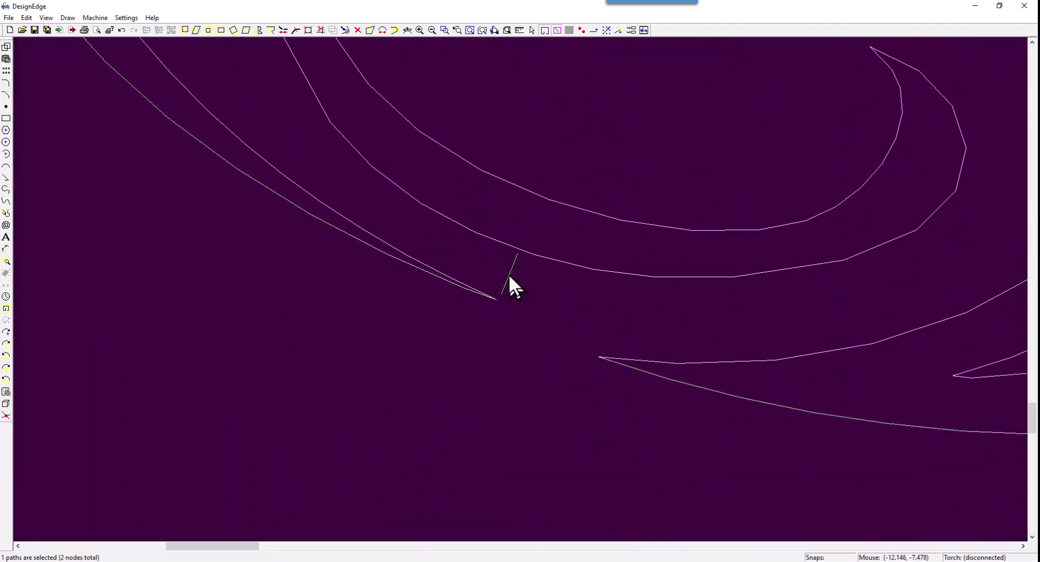
key(Delete)
Compare the main vine outline with the separate lower-left leaf contour by selecting each in turn
scroll(509, 287, down, 5)
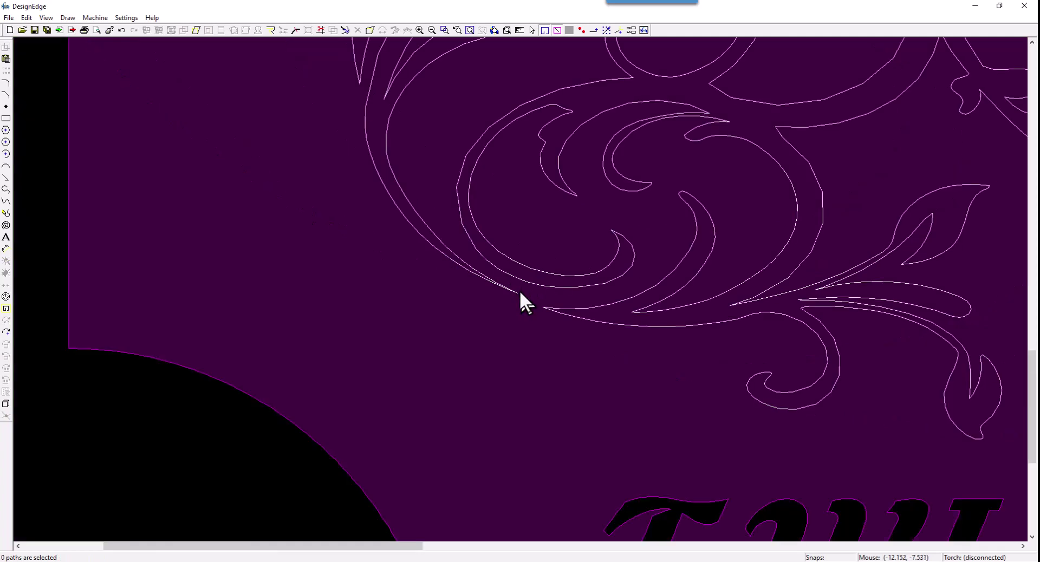
scroll(519, 291, down, 4)
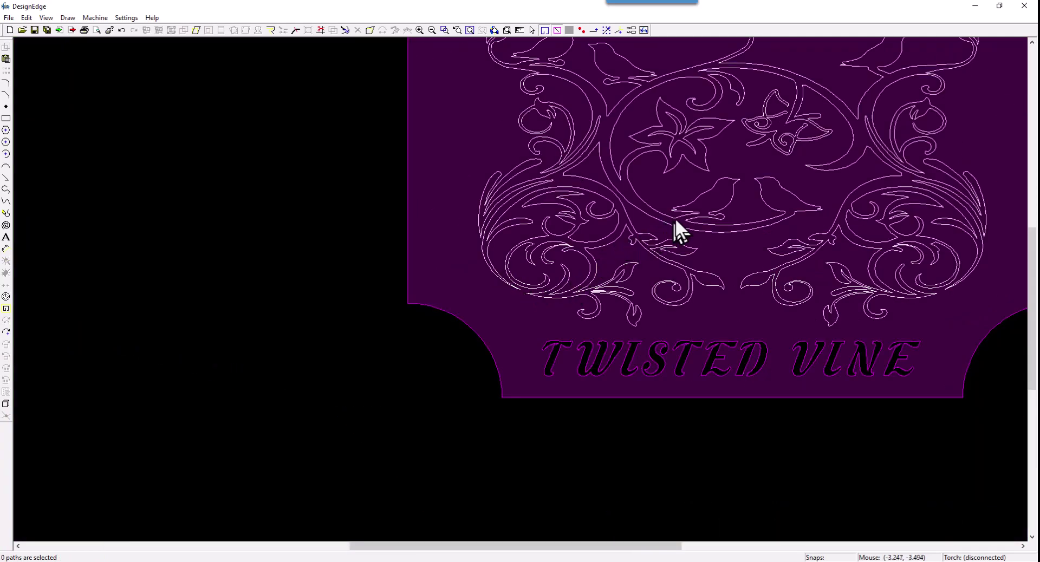
scroll(671, 217, up, 3)
scroll(506, 303, down, 4)
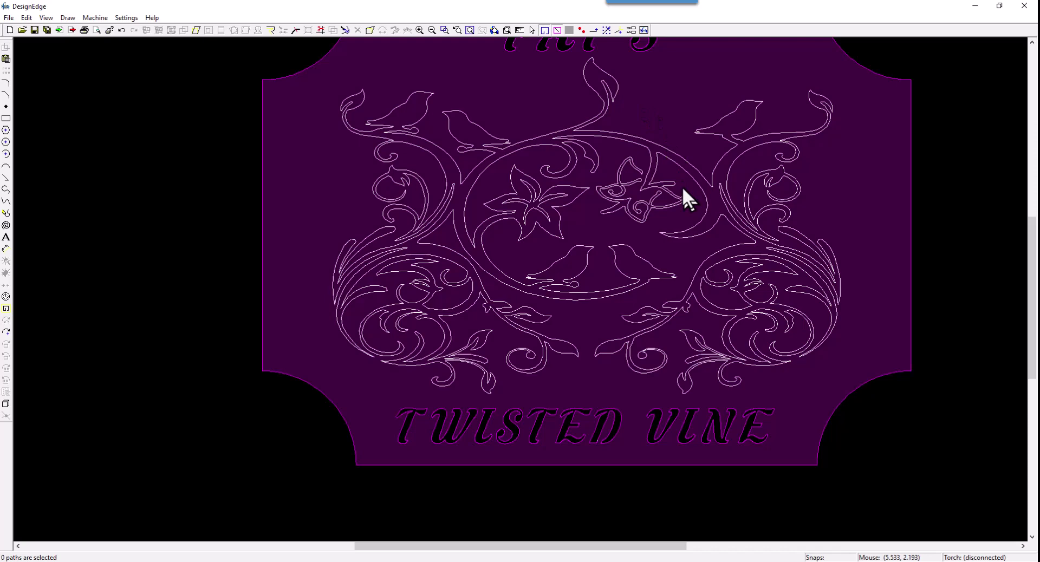
click(524, 282)
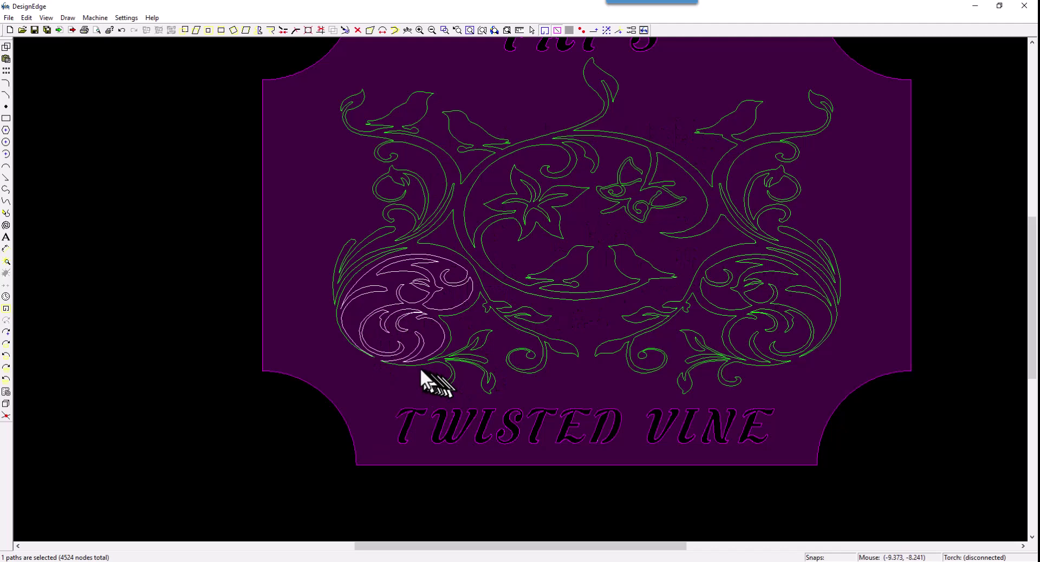
click(367, 285)
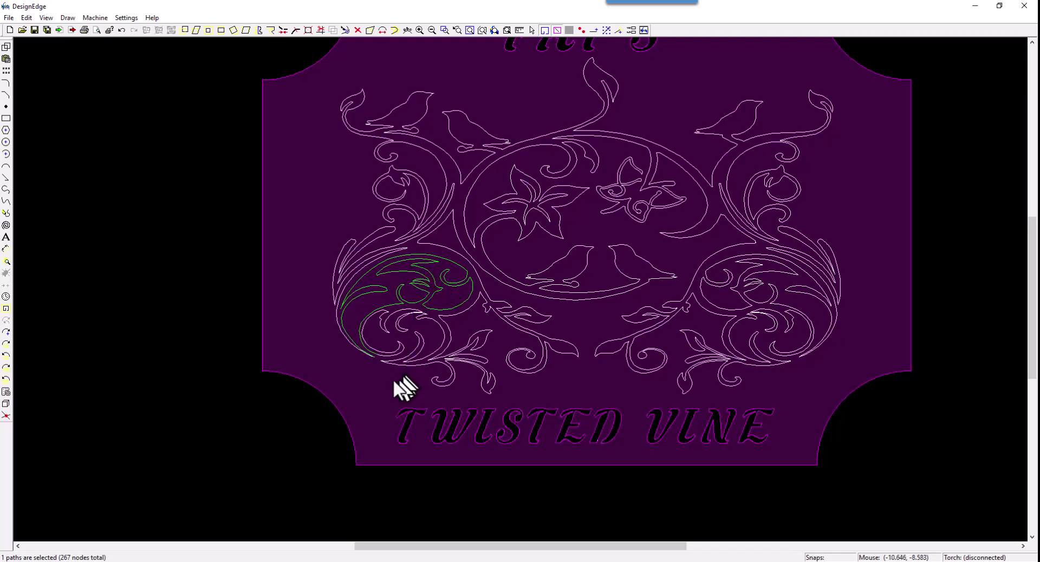
Draw a short line across the narrow gap between the lower-left spike tip and the adjacent curl edge
scroll(372, 355, up, 3)
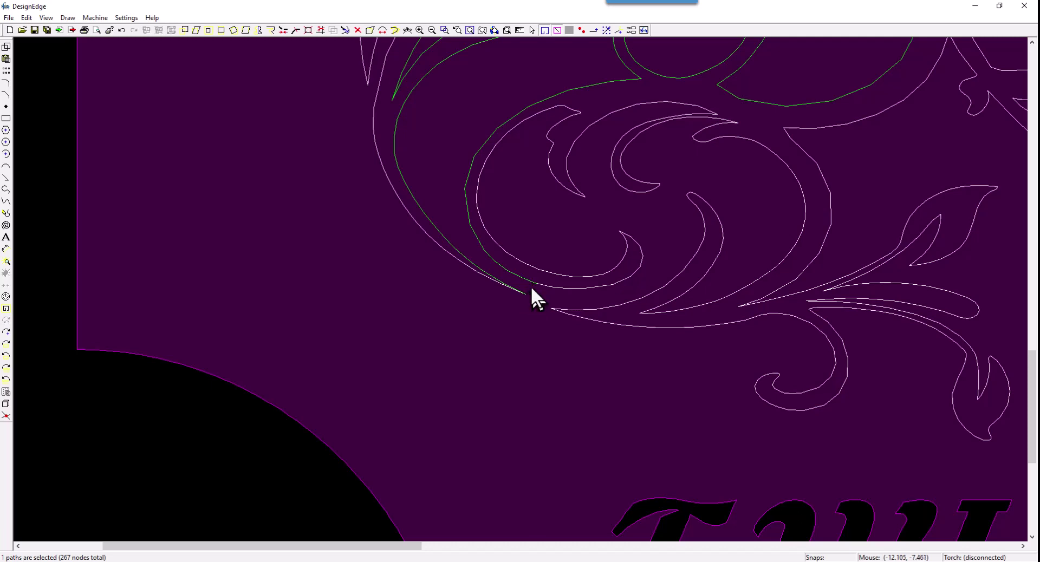
key(l)
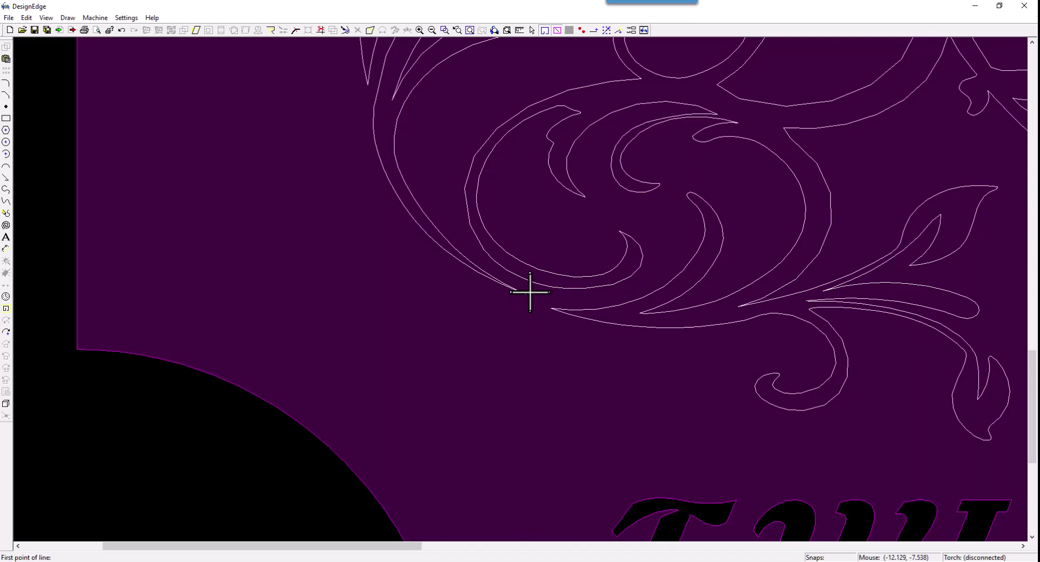
click(529, 292)
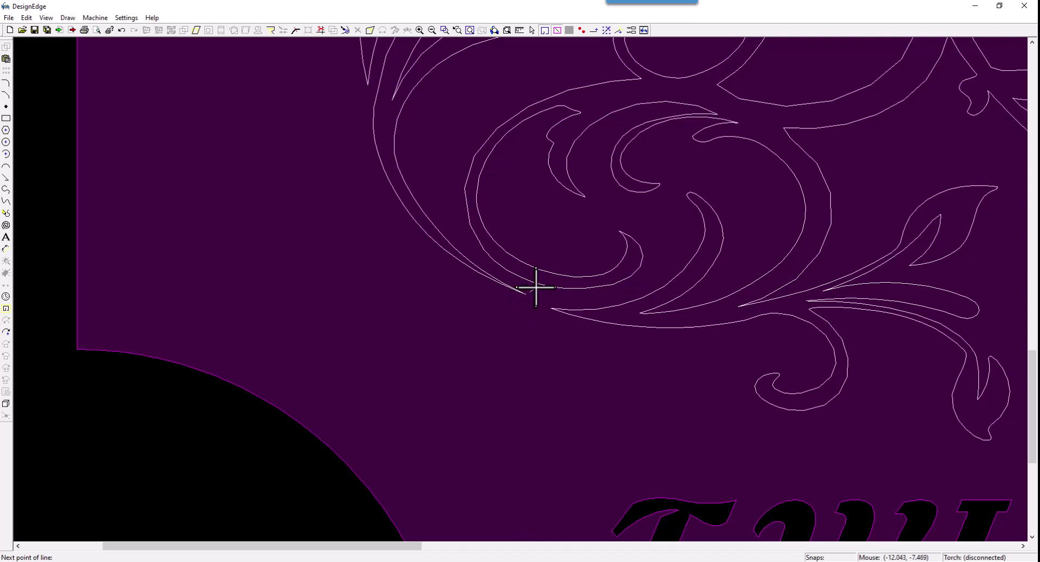
double_click(536, 288)
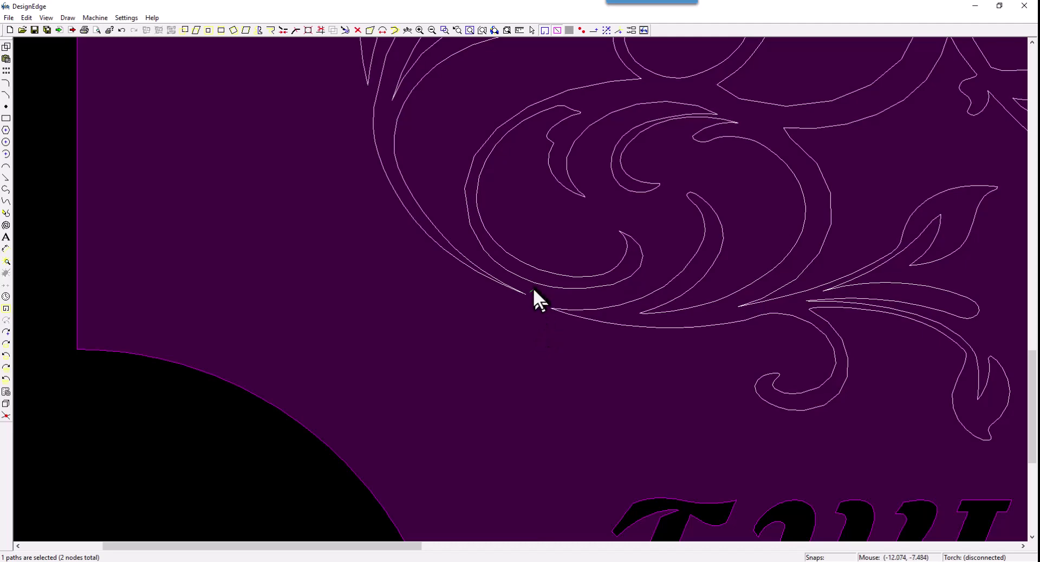
Select the lower-left leaf contour and examine how the surrounding metal supports it
click(470, 226)
scroll(576, 383, down, 3)
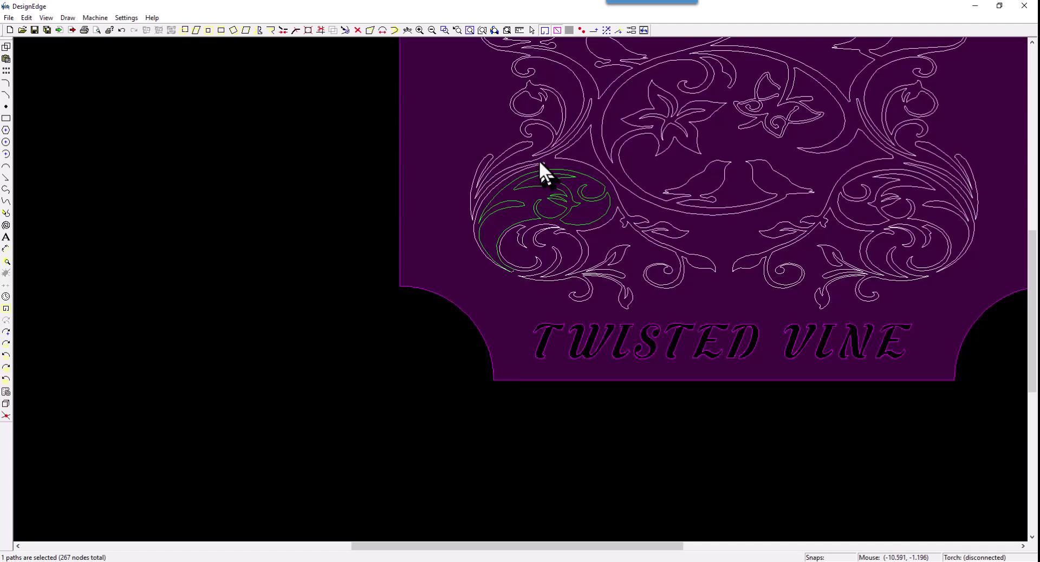
scroll(552, 177, up, 3)
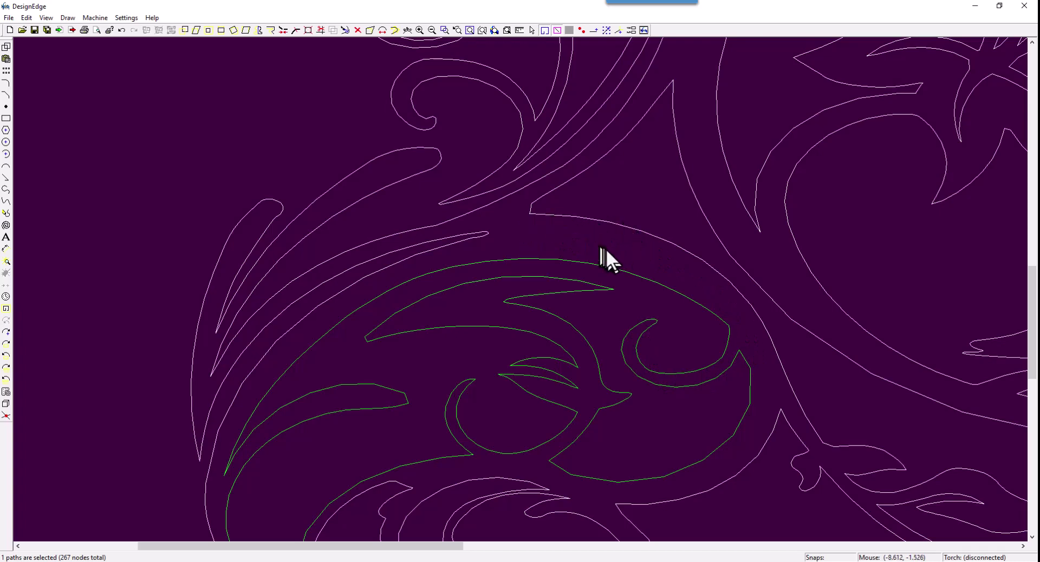
scroll(500, 339, down, 3)
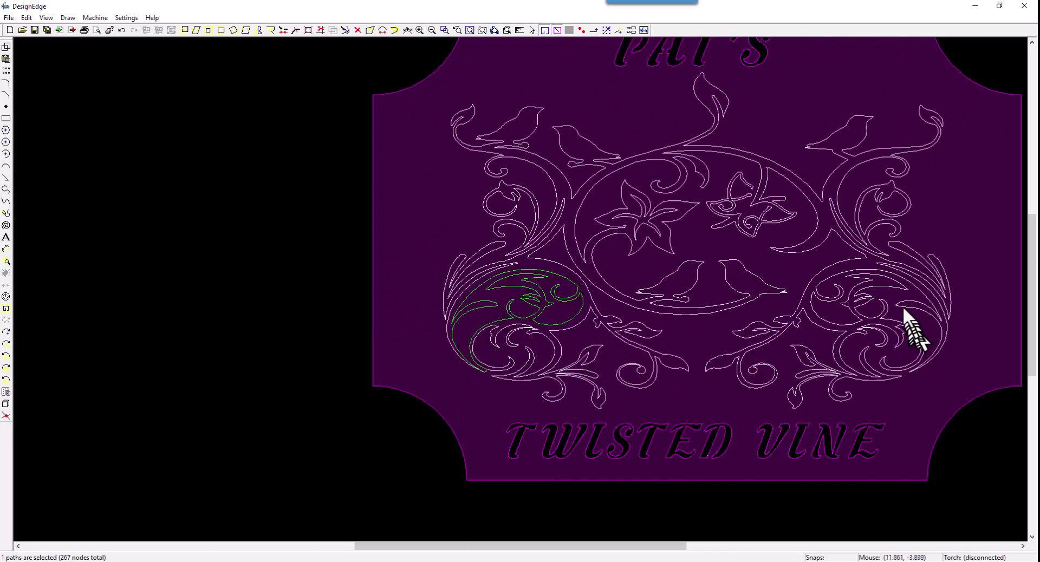
Break the main vine outline at the facing tips of the two lower centre leaves and select the inner contour
click(684, 261)
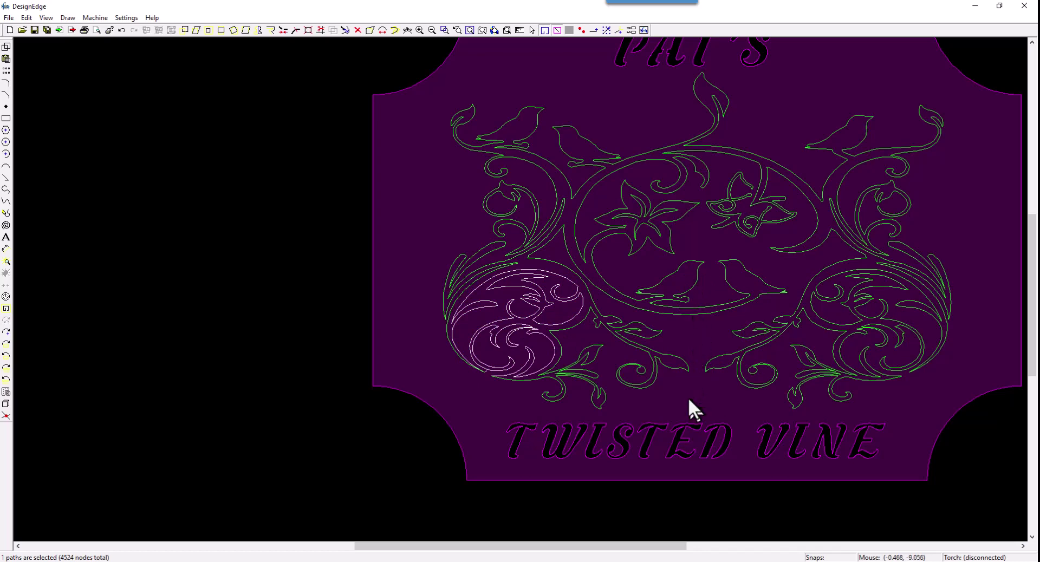
key(b)
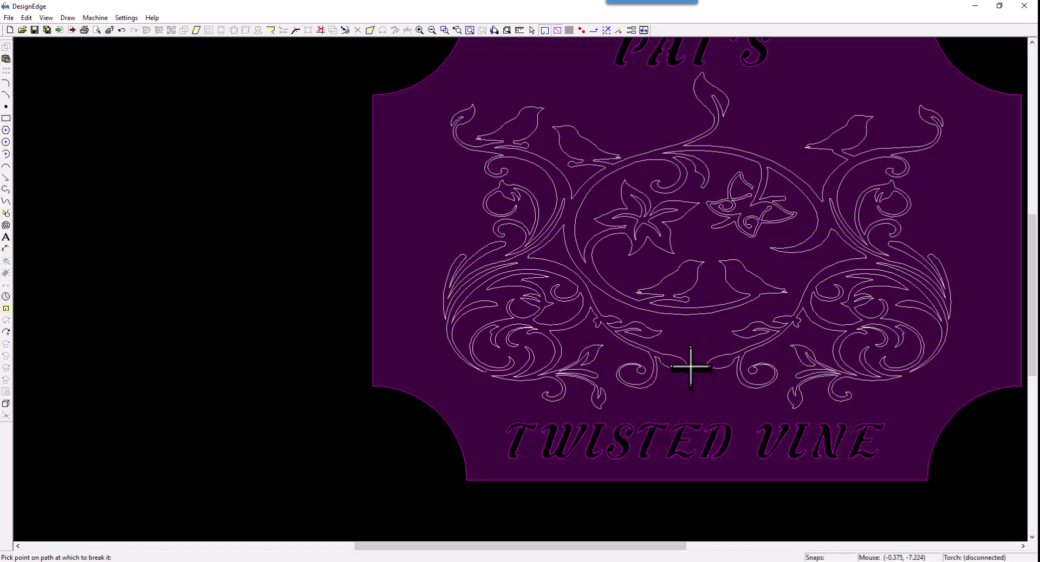
click(689, 367)
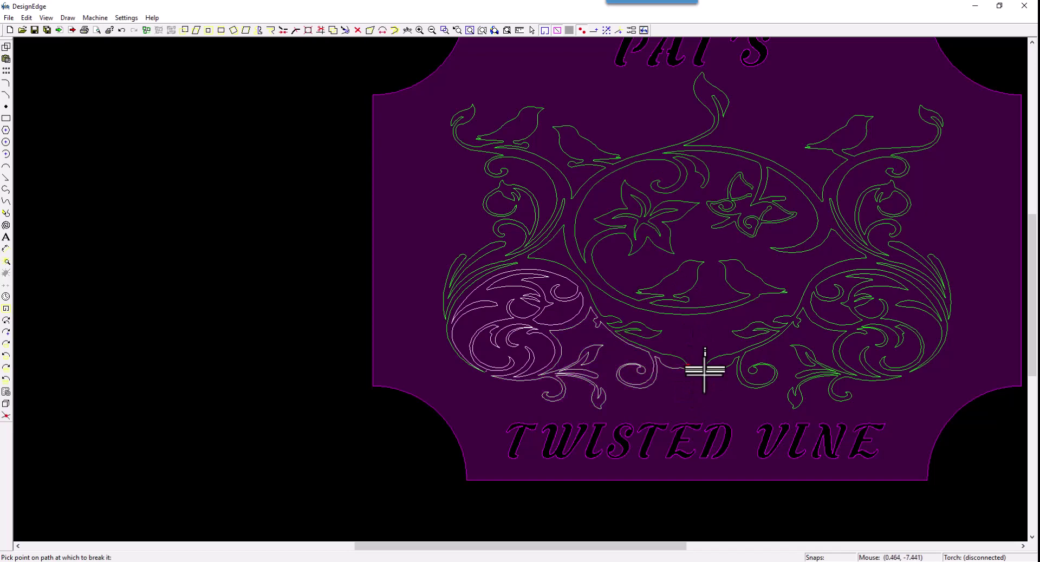
click(679, 309)
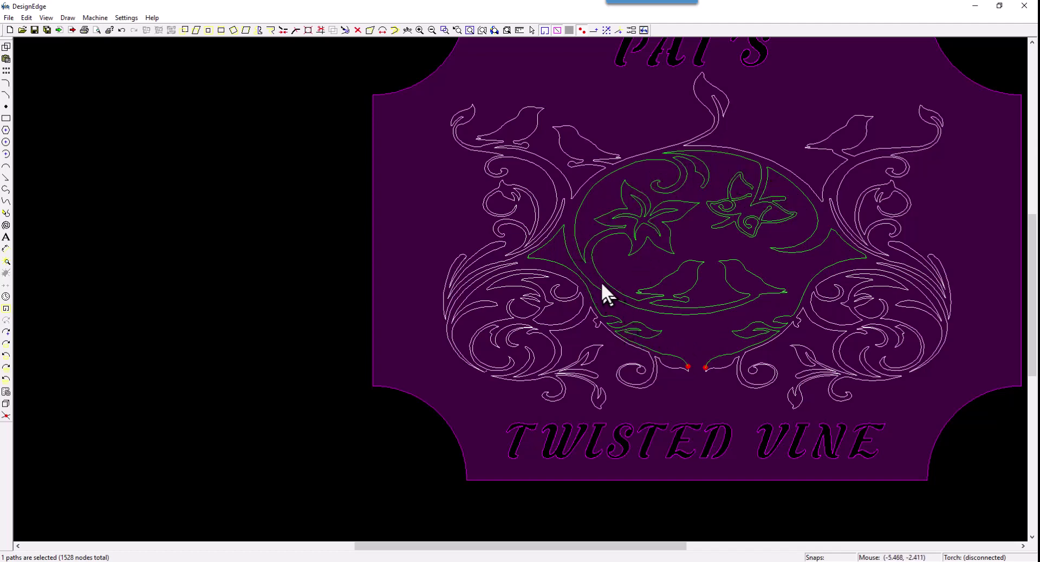
Measure the large centre area's width between its side tips and its height from the lower leaf gap to the top vine
key(Escape)
click(540, 257)
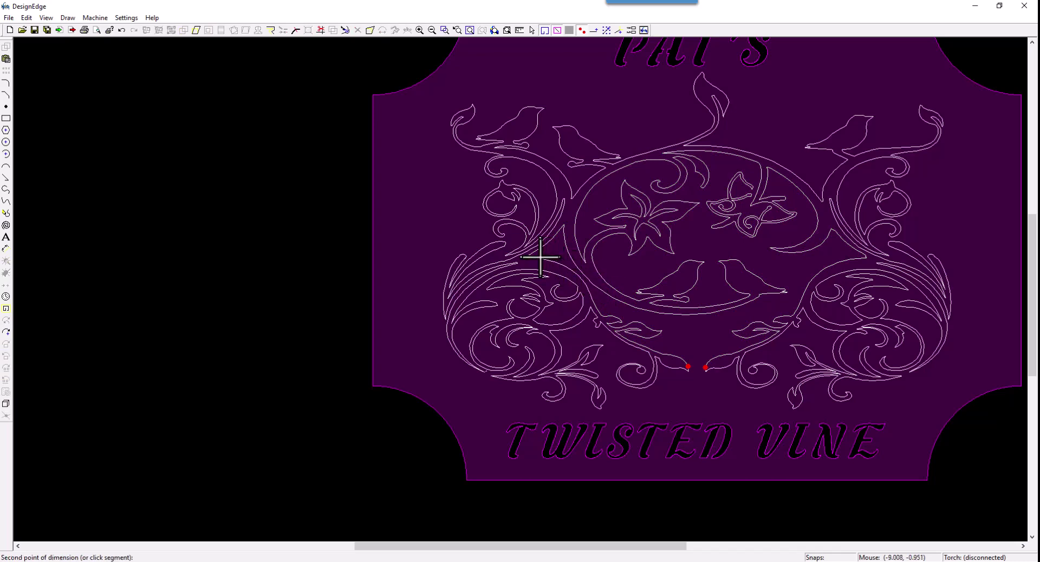
click(866, 254)
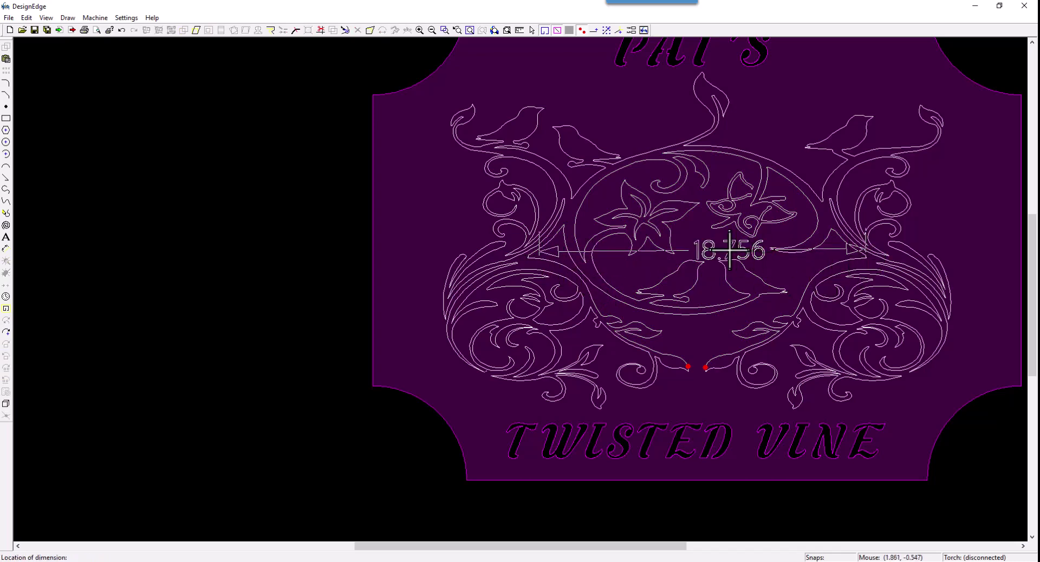
key(Escape)
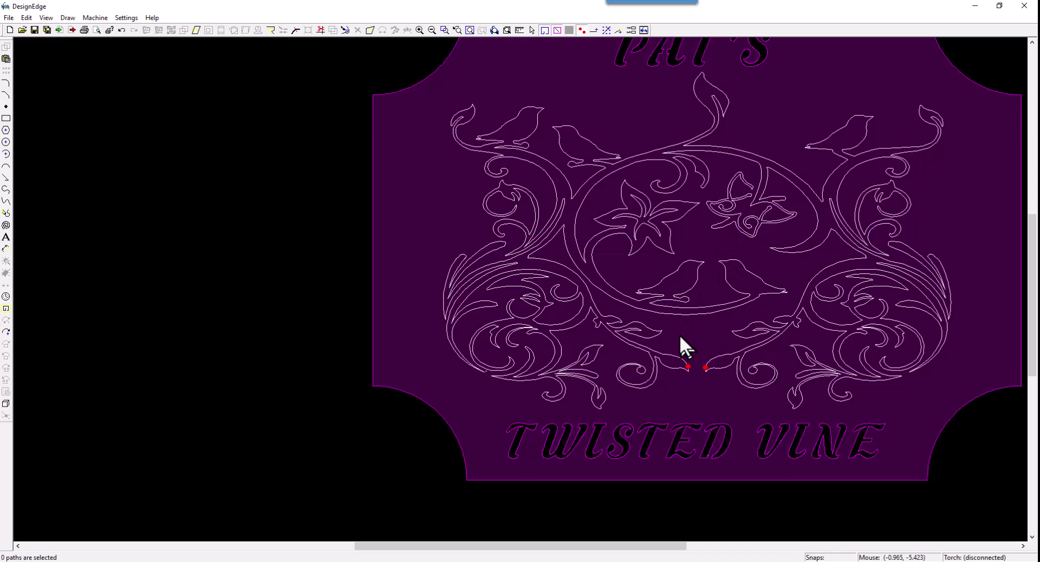
click(699, 370)
click(684, 151)
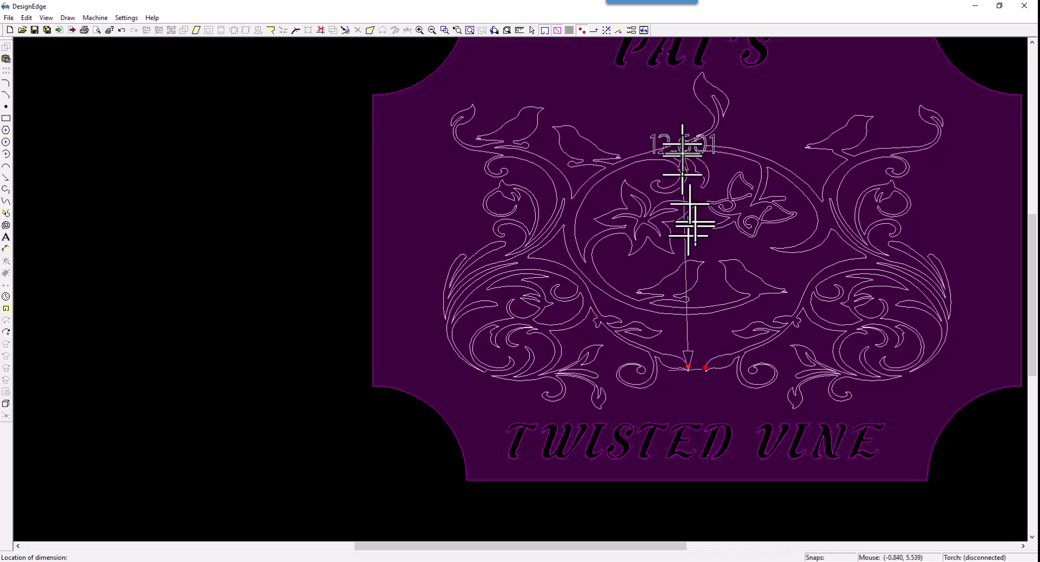
key(Escape)
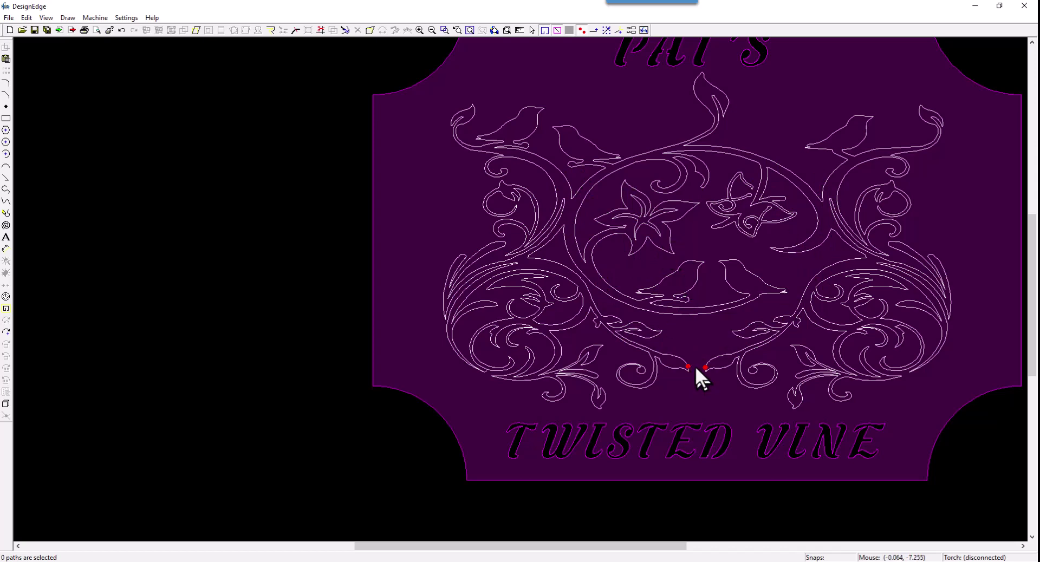
Try bridging the two facing lower centre leaf tips with a short line against the selected inner contour, and delete that line
key(l)
click(690, 368)
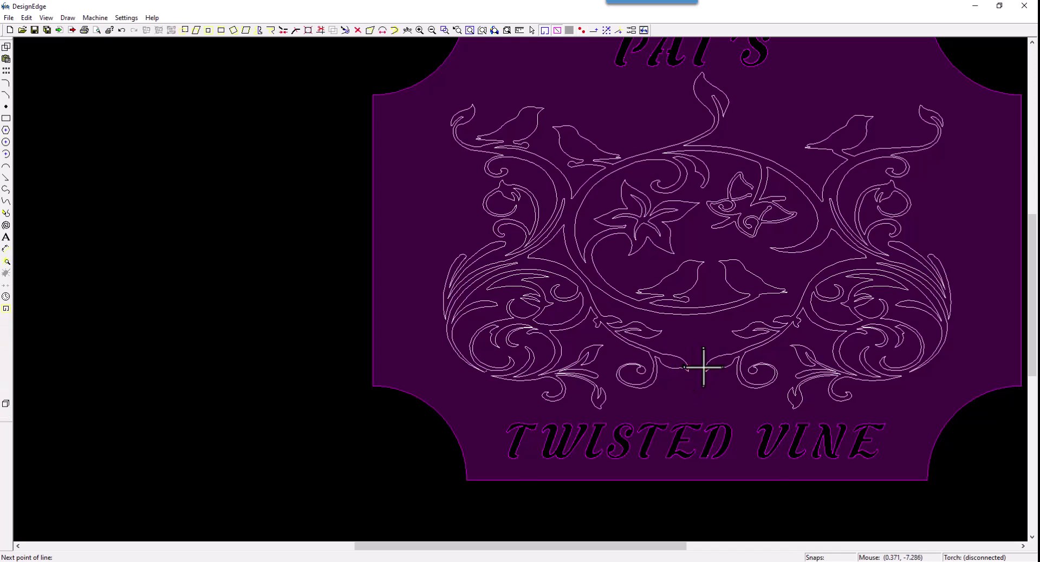
click(704, 368)
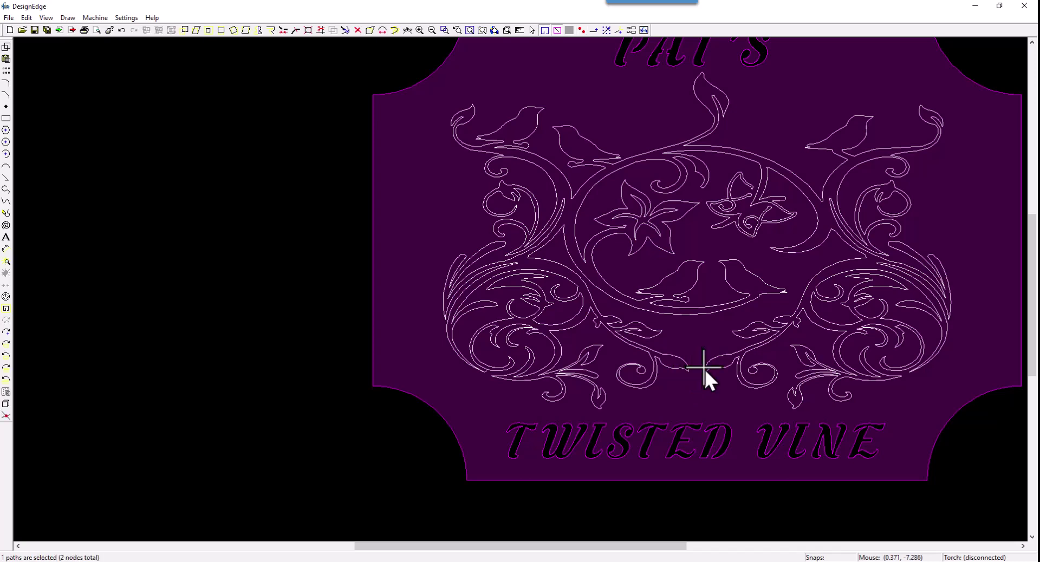
click(681, 309)
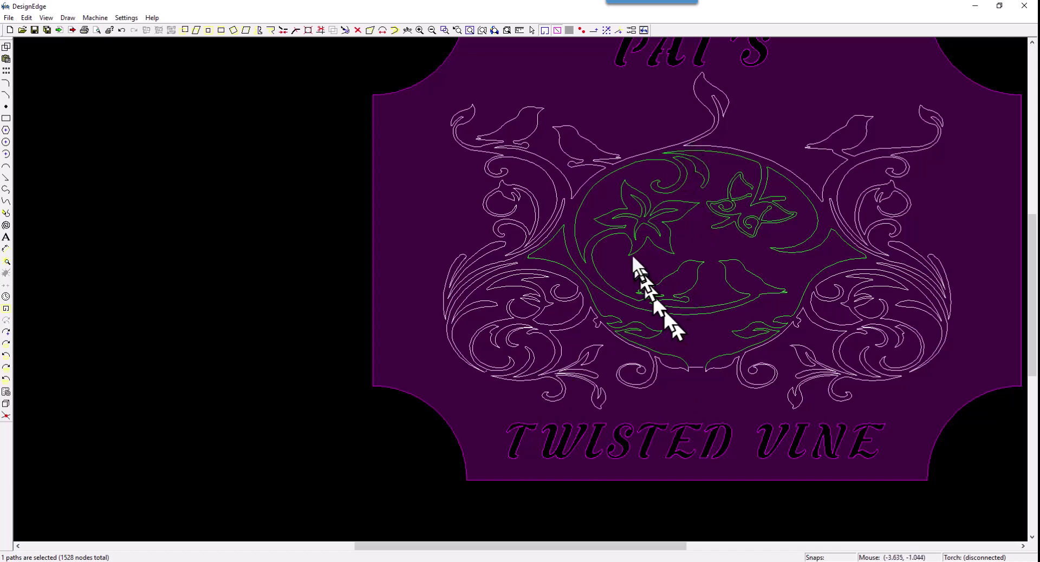
click(694, 366)
key(Delete)
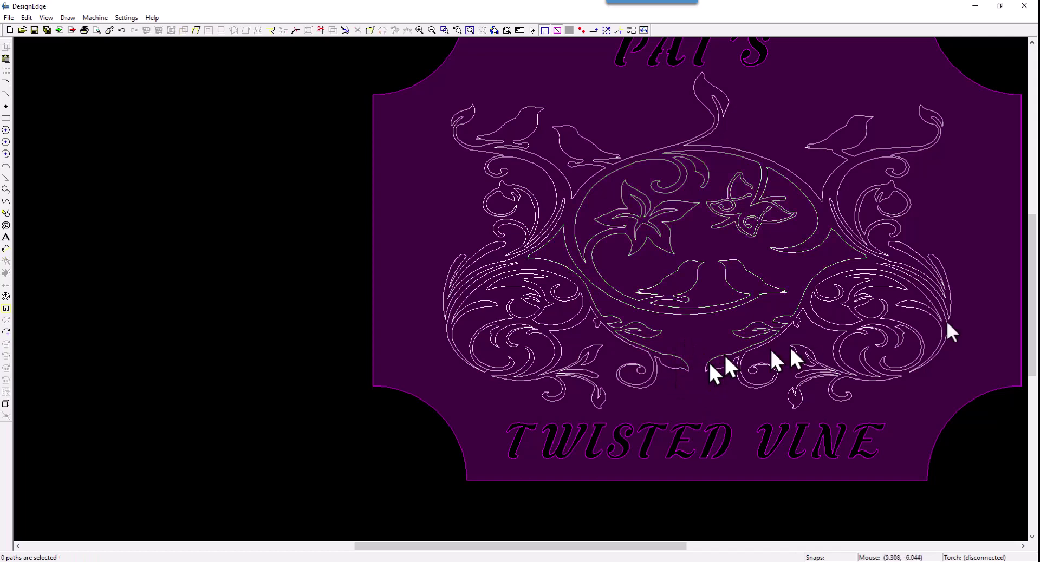
Inspect the narrow gap beside the lower-left spike tip and delete the short marker line drawn across it
key(ctrl+a)
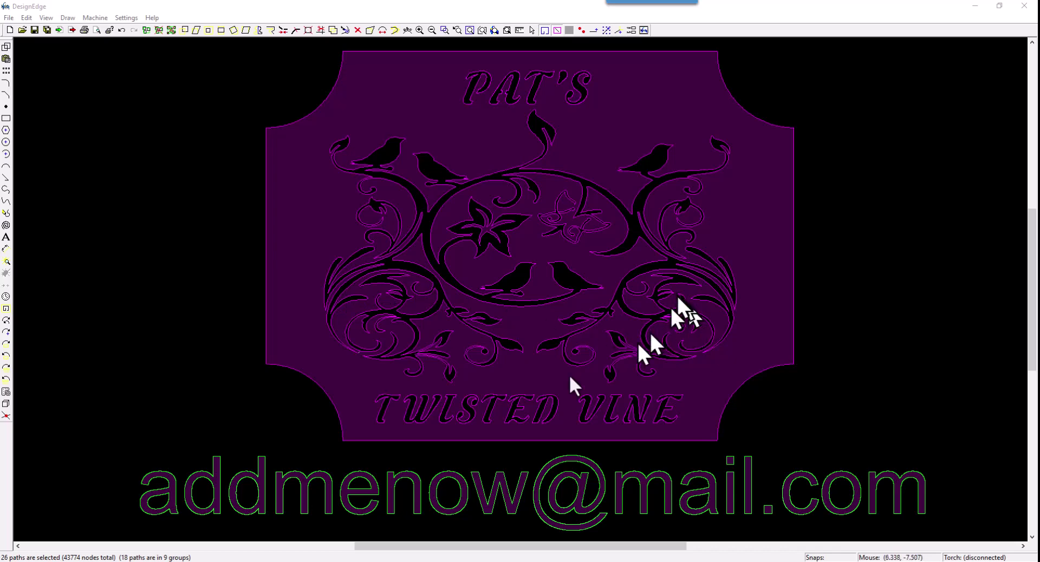
click(353, 356)
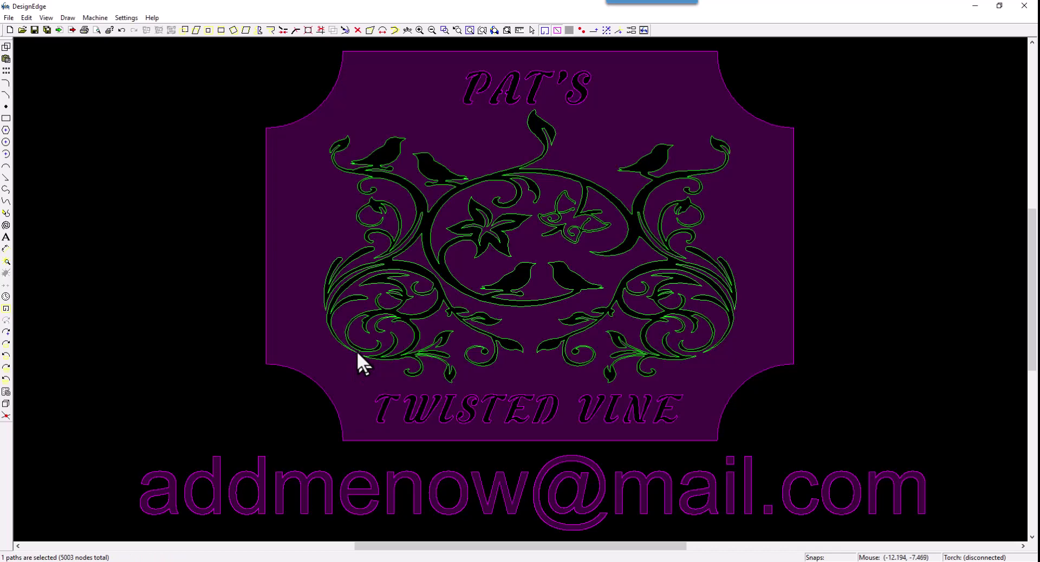
scroll(357, 350, up, 4)
scroll(523, 300, up, 5)
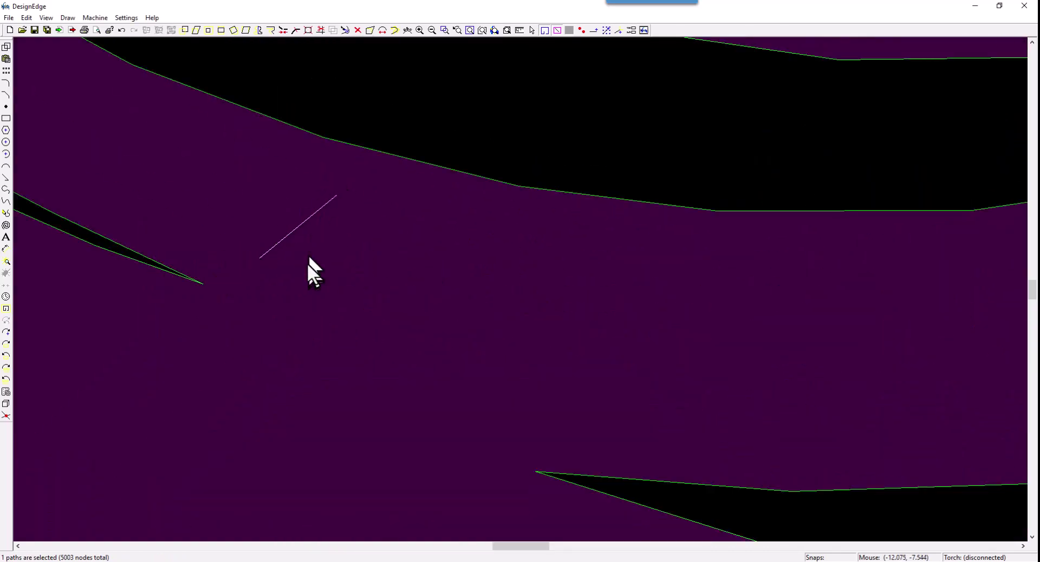
scroll(307, 262, down, 8)
click(510, 310)
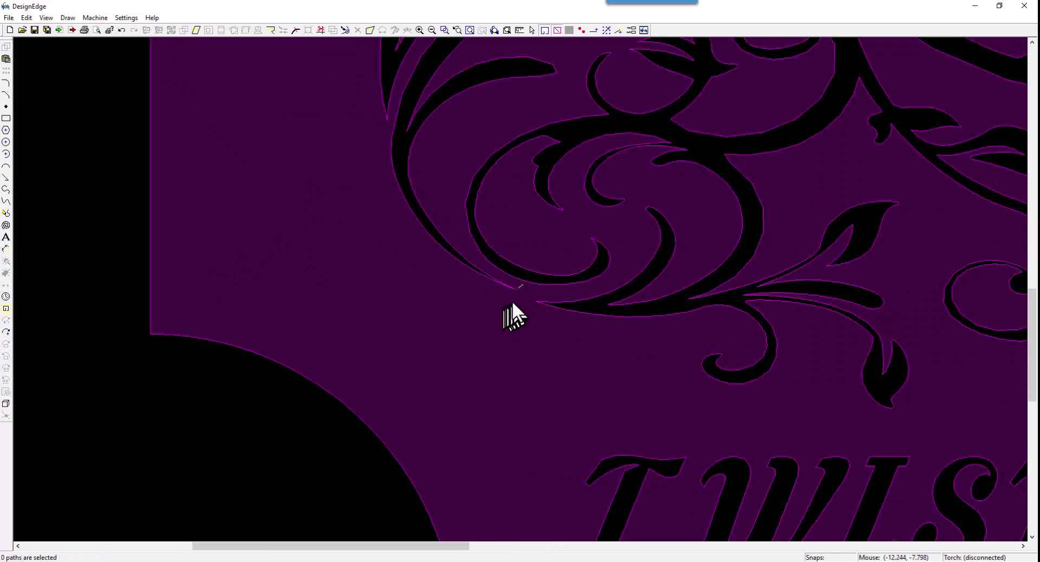
click(520, 284)
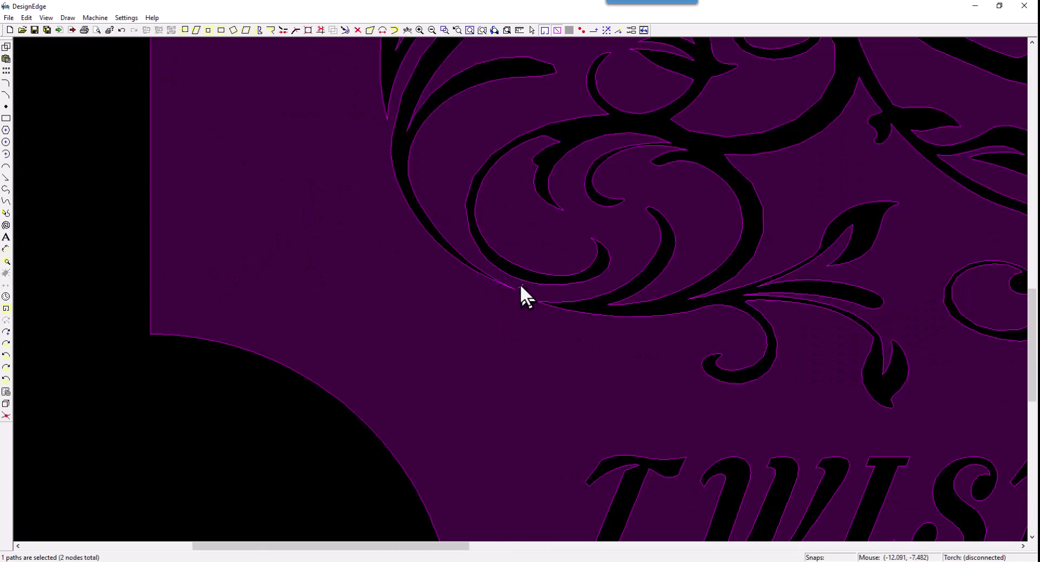
click(525, 285)
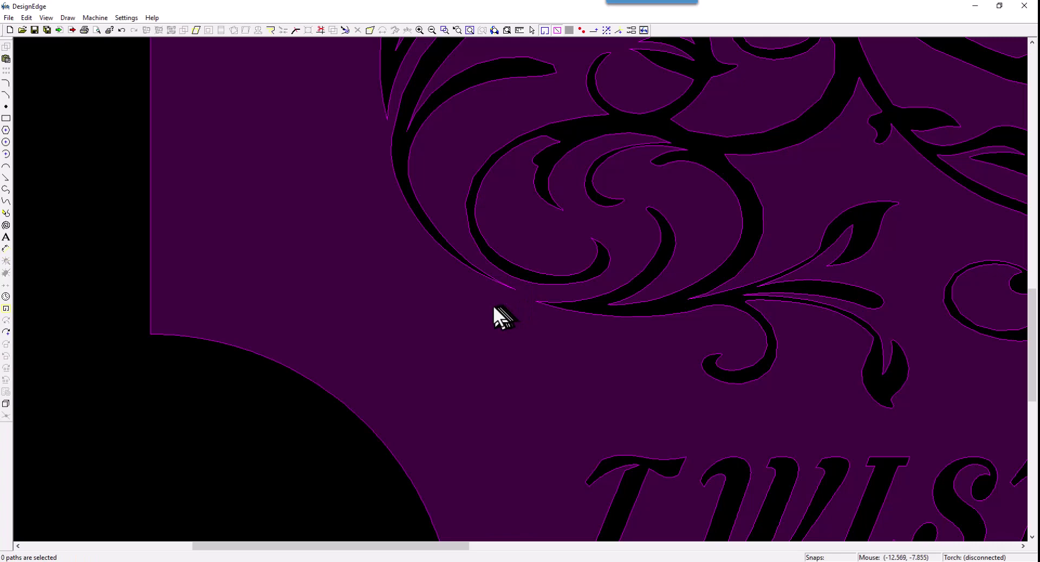
Show the whole sign and select the e-mail address lettering below it
scroll(496, 304, down, 5)
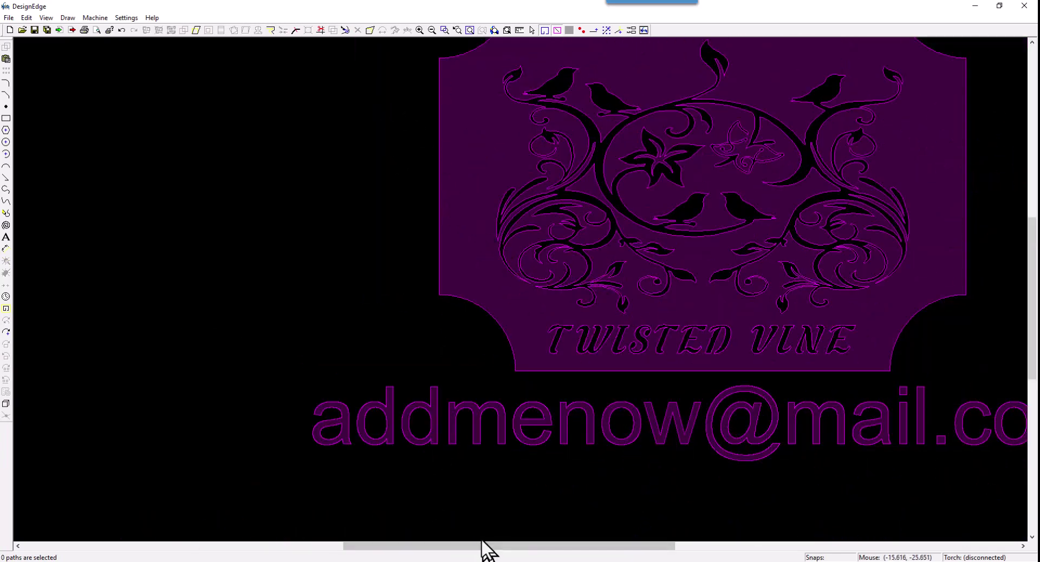
drag(482, 539, 565, 545)
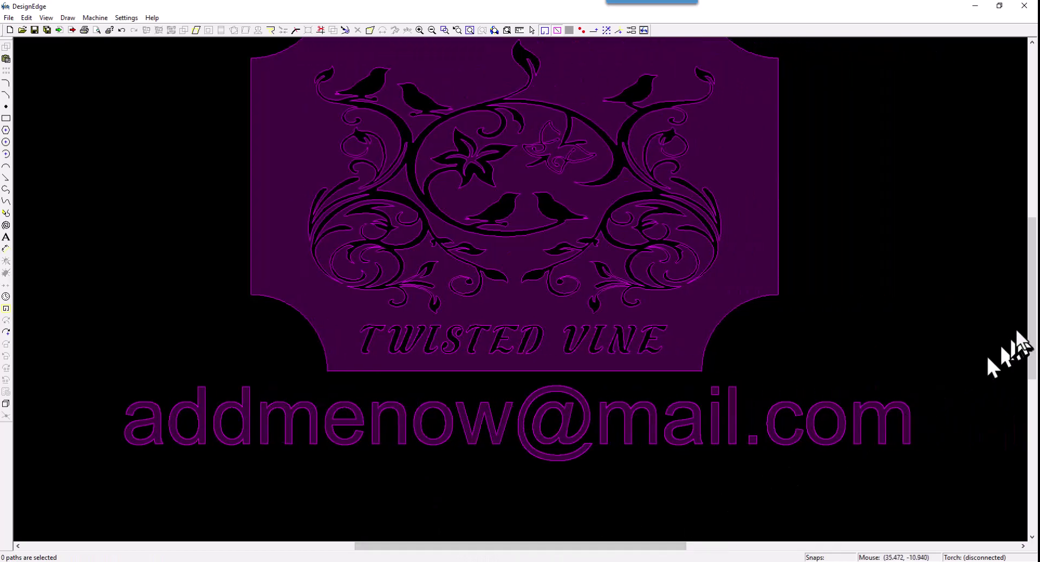
drag(1031, 299, 1029, 283)
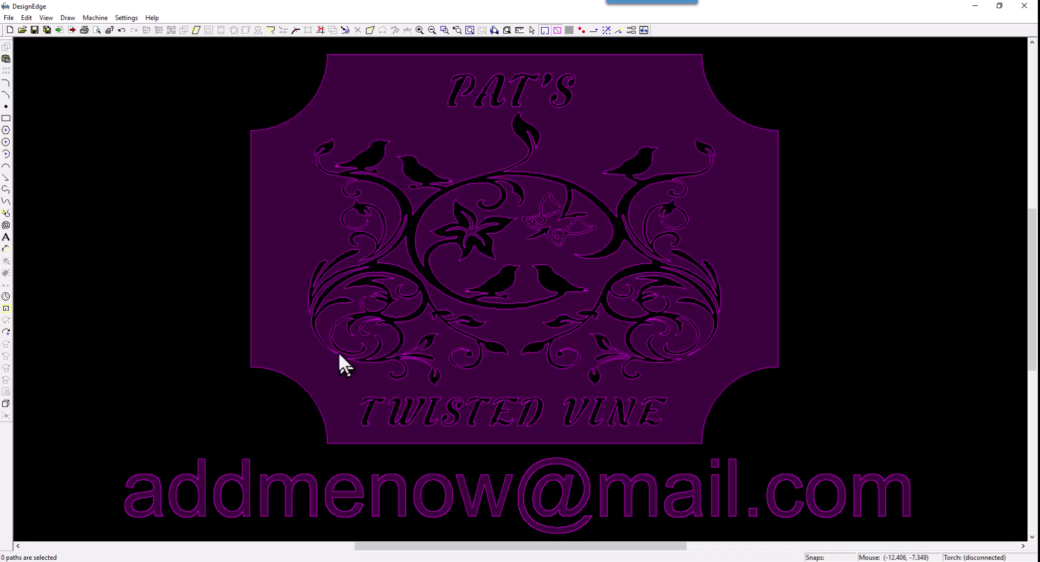
key(ctrl+a)
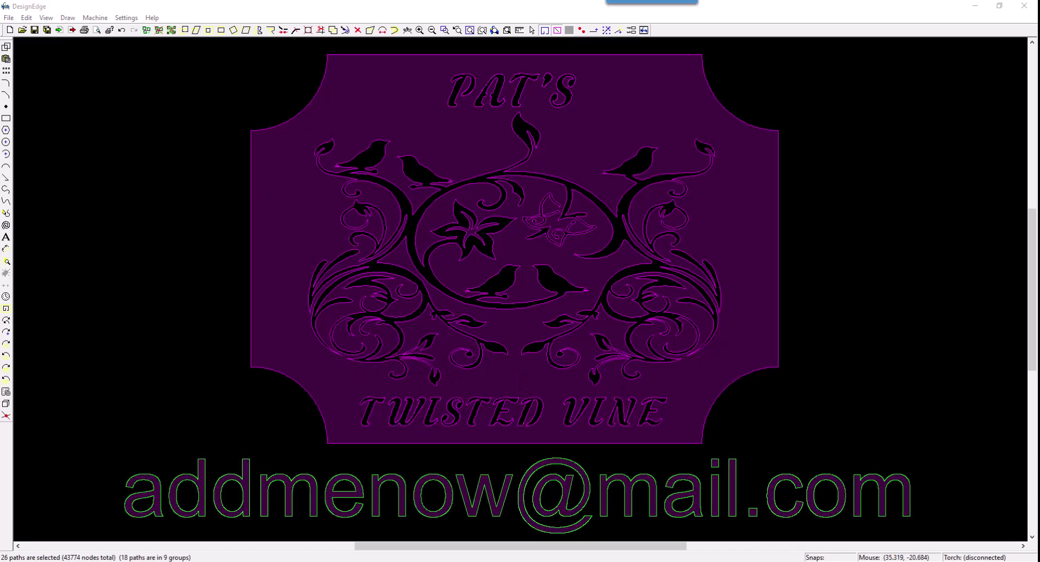